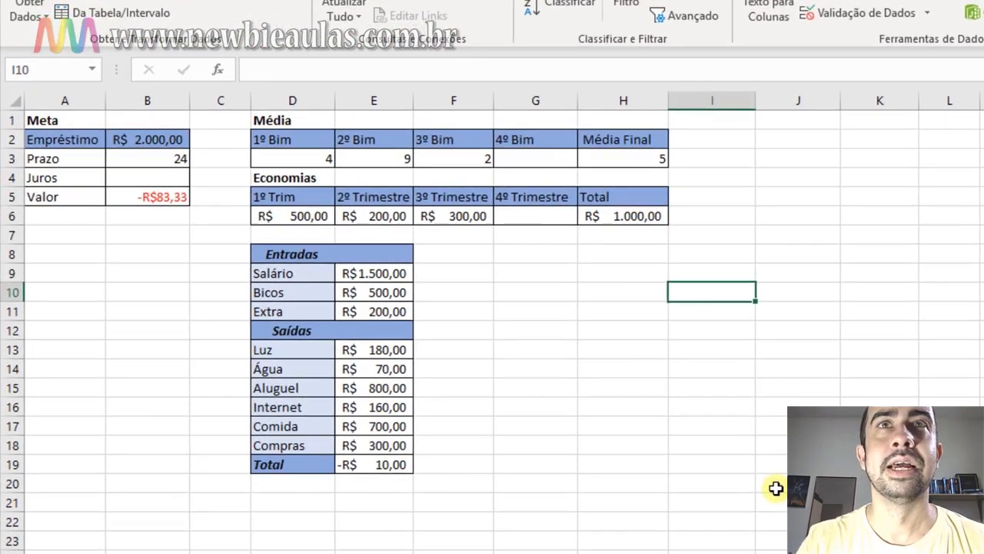
Walk through the loan amount B2, term B3, empty interest cell B4 and payment B5
{"action": "left_click", "coordinate": [775, 488]}
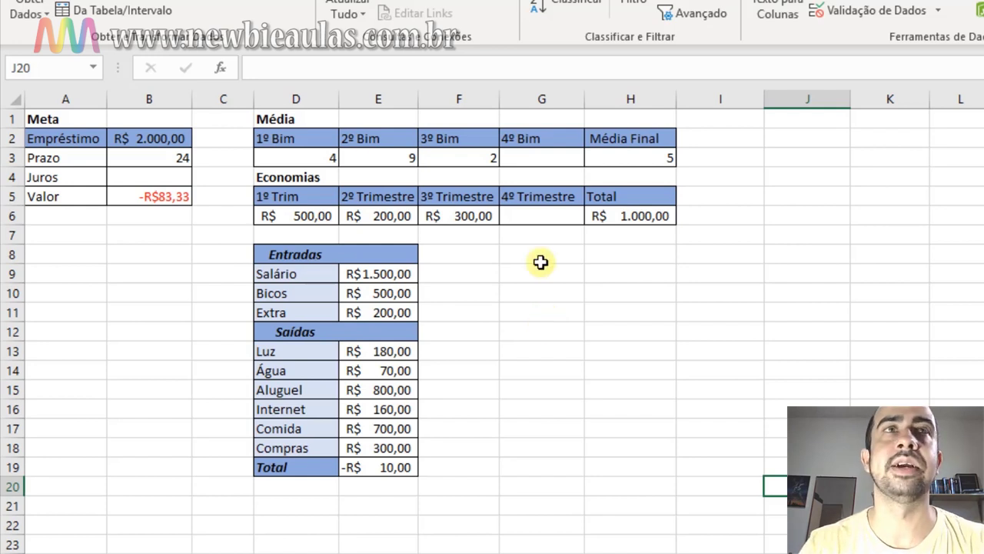
{"action": "left_click", "coordinate": [88, 139]}
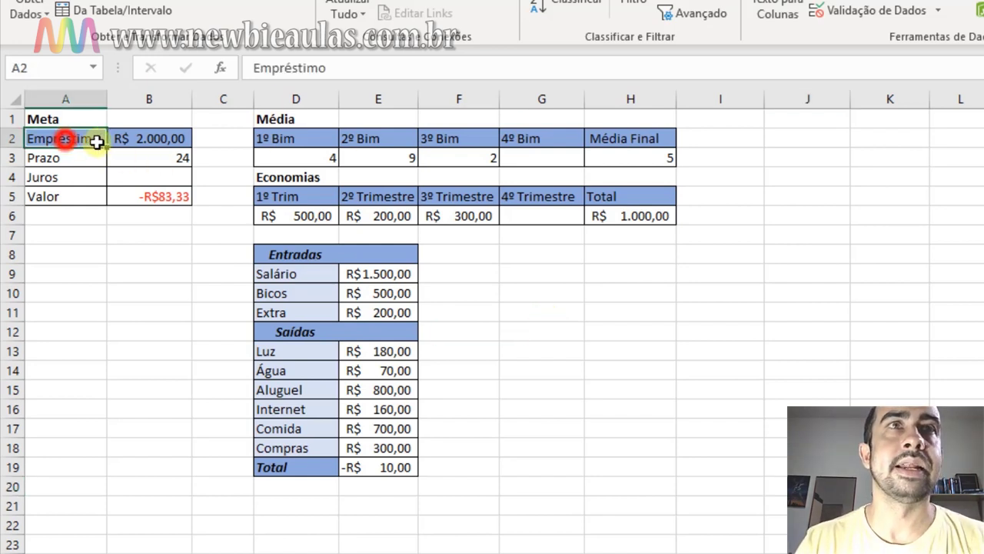
{"action": "left_click", "coordinate": [146, 138]}
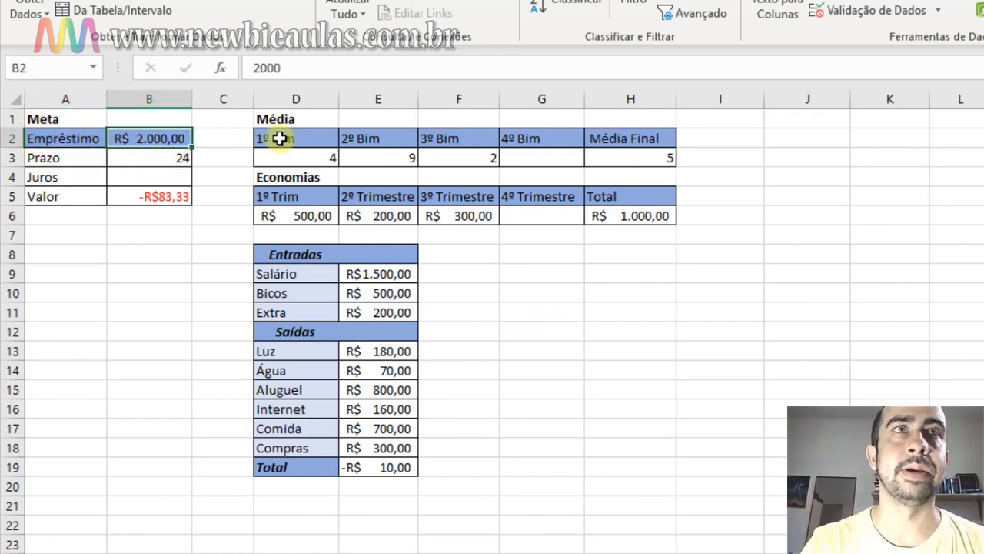
{"action": "left_click", "coordinate": [230, 140]}
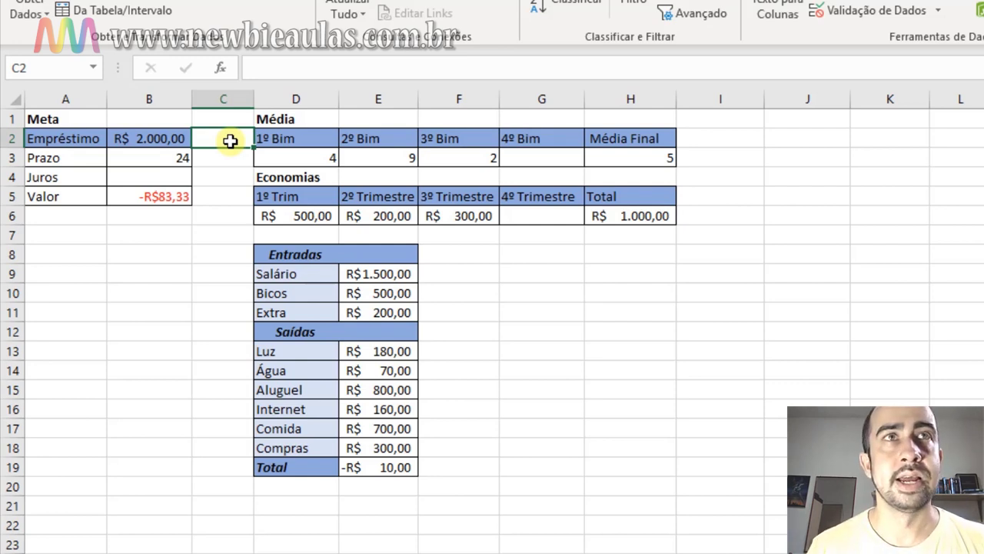
{"action": "key", "text": "Left"}
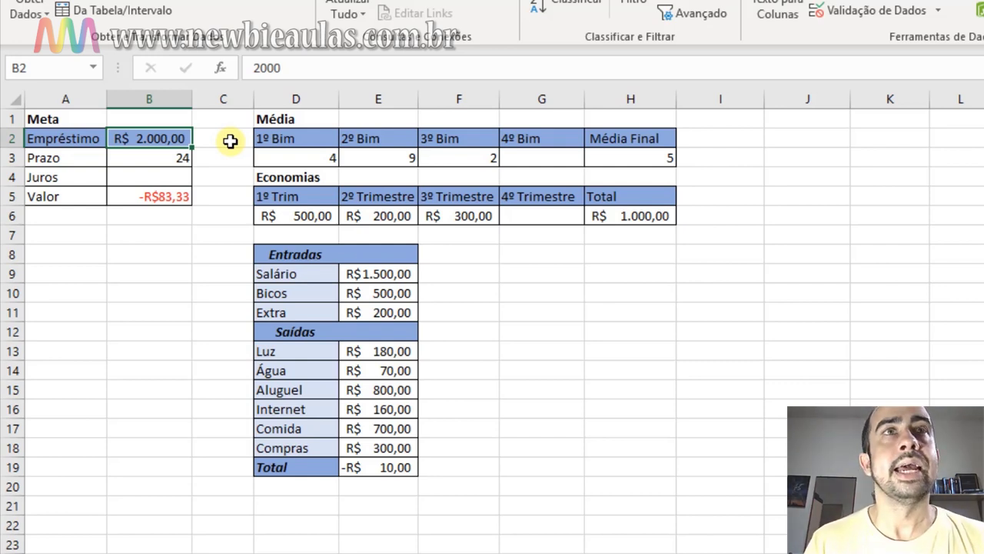
{"action": "key", "text": "Down"}
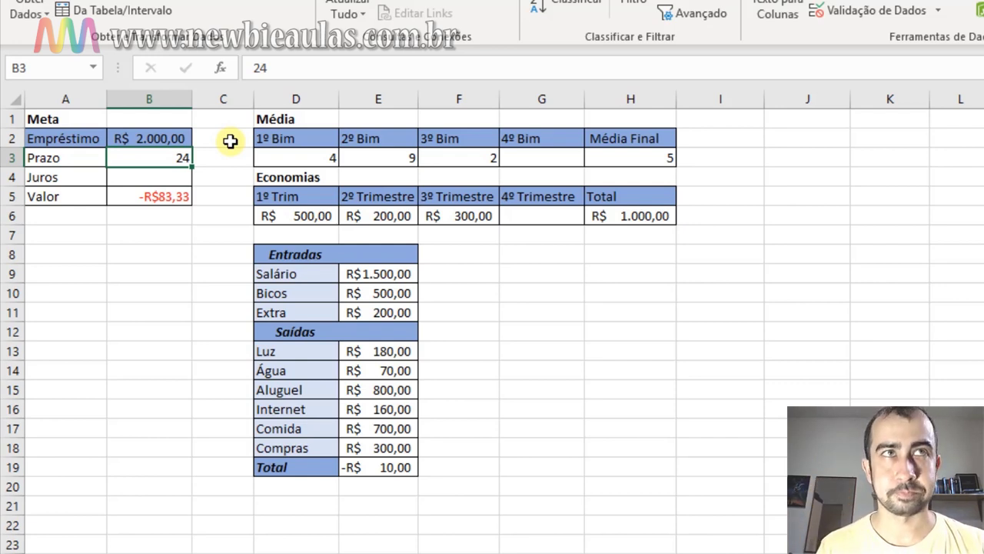
{"action": "key", "text": "Down"}
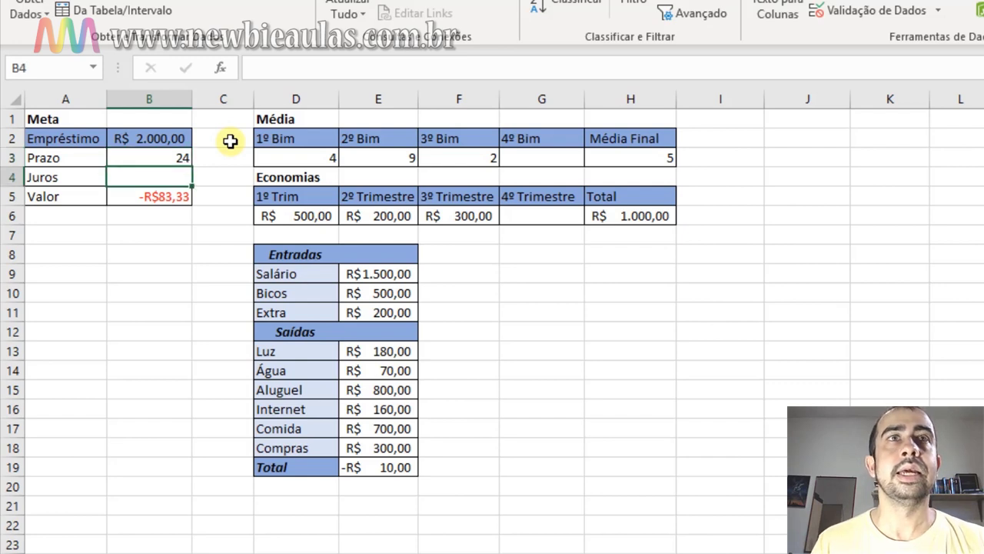
{"action": "key", "text": "Down"}
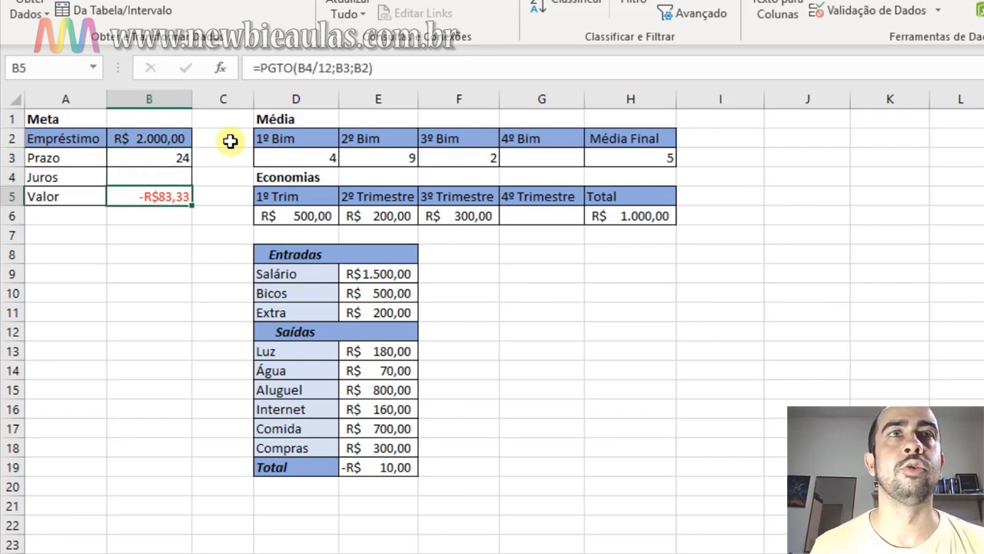
{"action": "key", "text": "Up"}
{"action": "key", "text": "Down"}
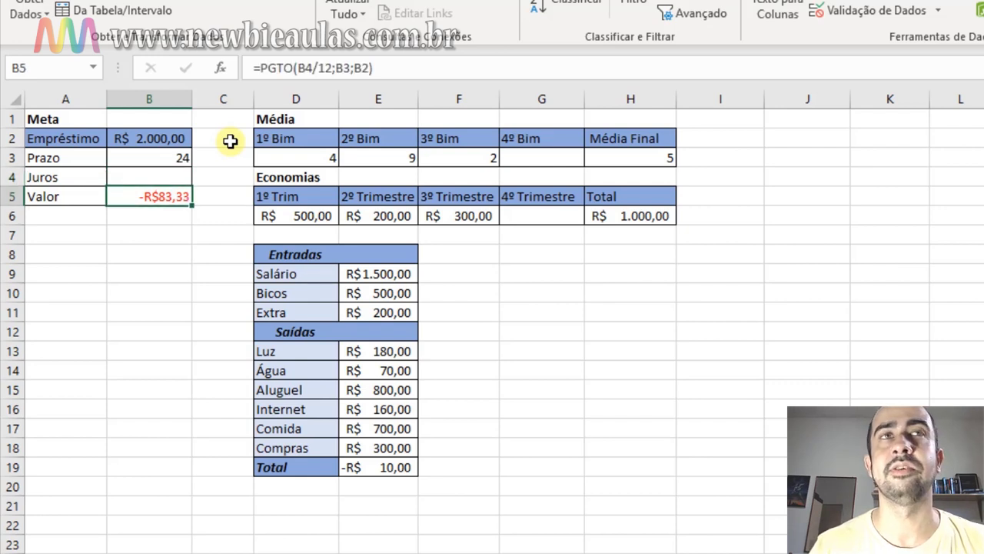
{"action": "key", "text": "Up"}
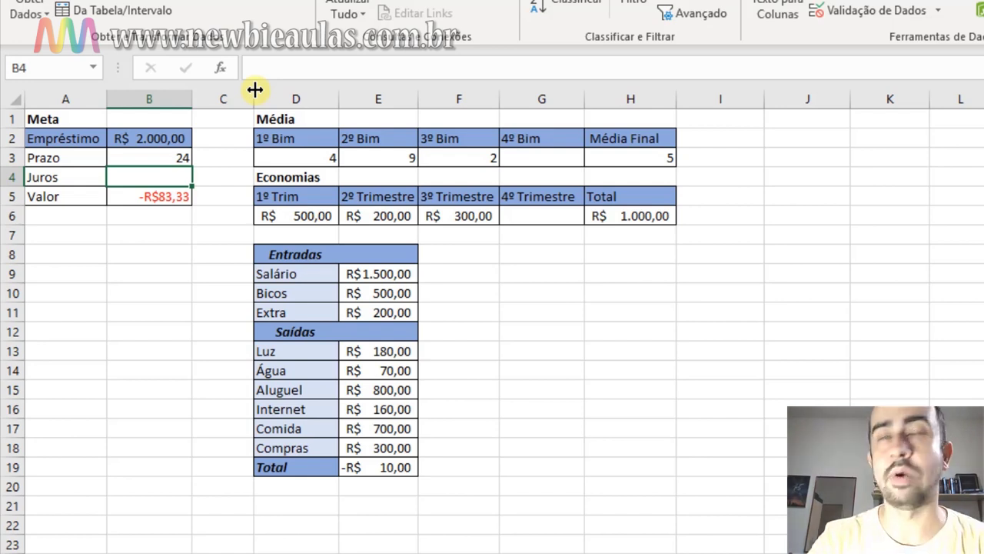
Inspect the B5 PGTO formula's arguments: rate B4/12, term B3 and loan amount B2
{"action": "left_click", "coordinate": [164, 199]}
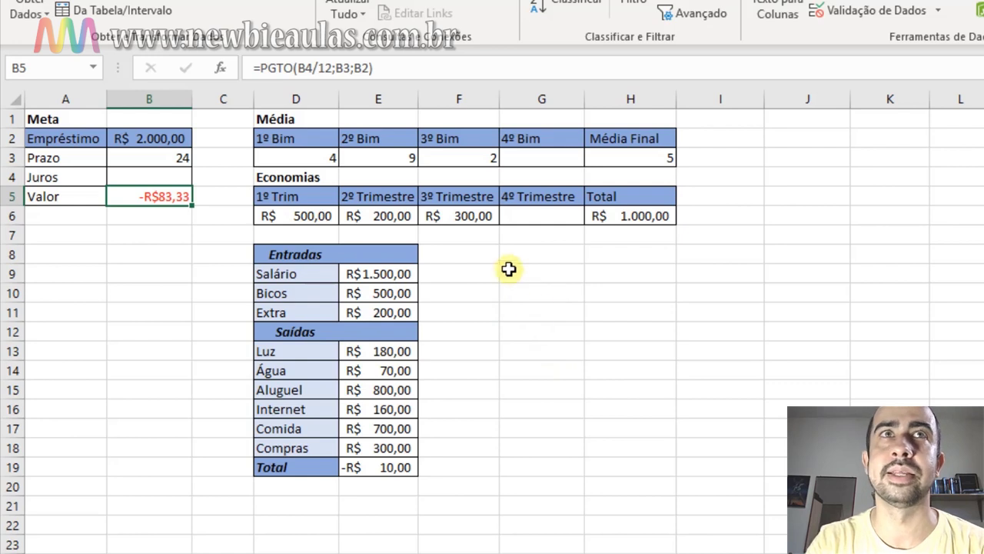
{"action": "double_click", "coordinate": [177, 196]}
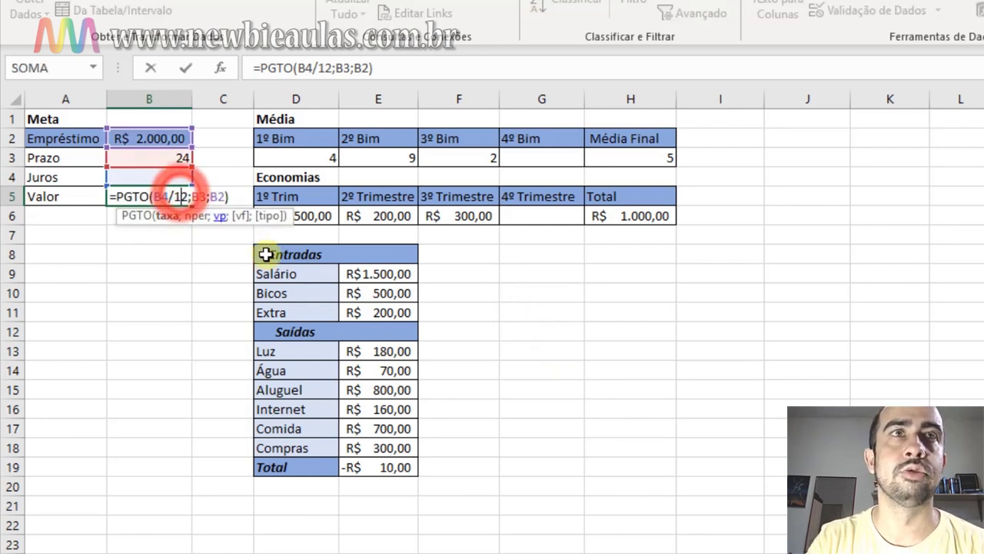
{"action": "left_click", "coordinate": [120, 196]}
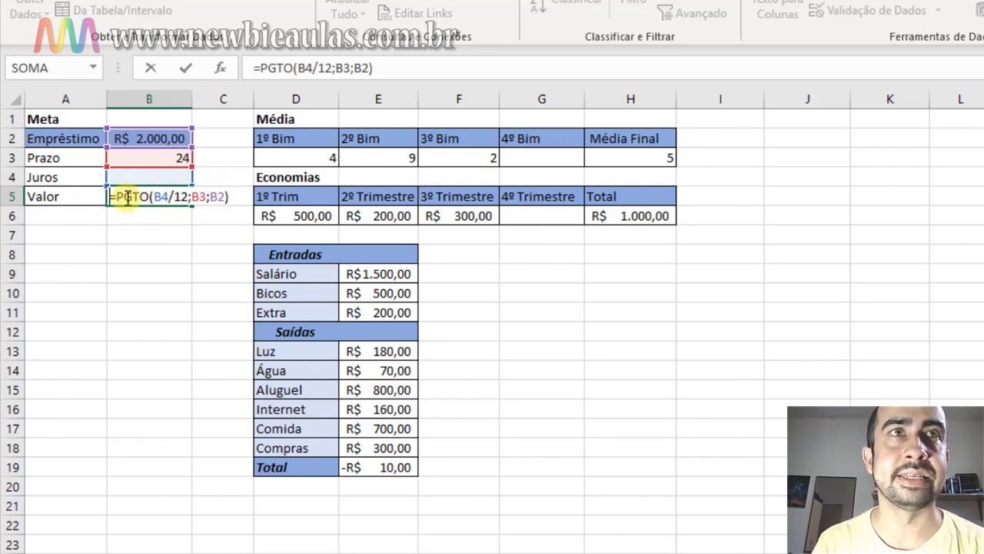
{"action": "left_click", "coordinate": [125, 196]}
{"action": "key", "text": "Right"}
{"action": "key", "text": "Right"}
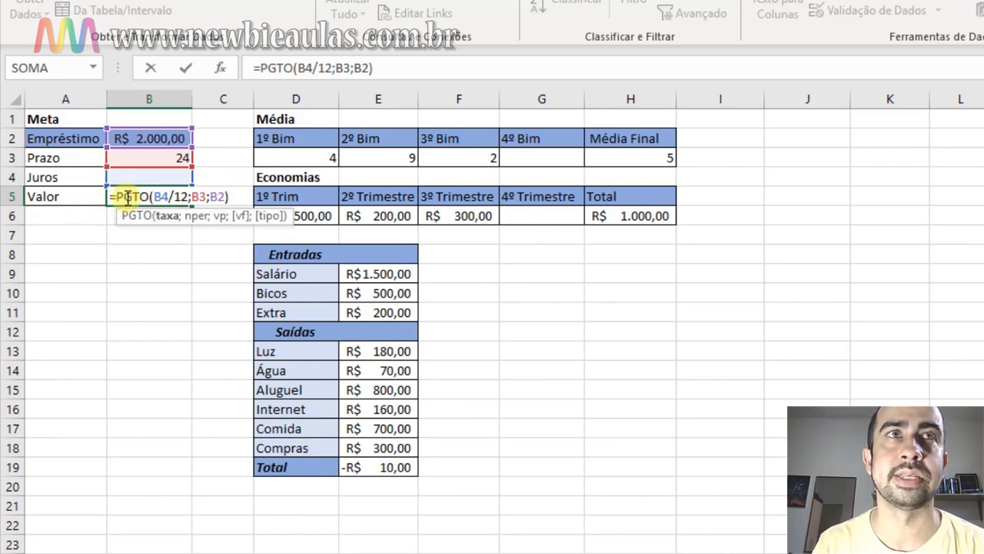
{"action": "key", "text": "Left"}
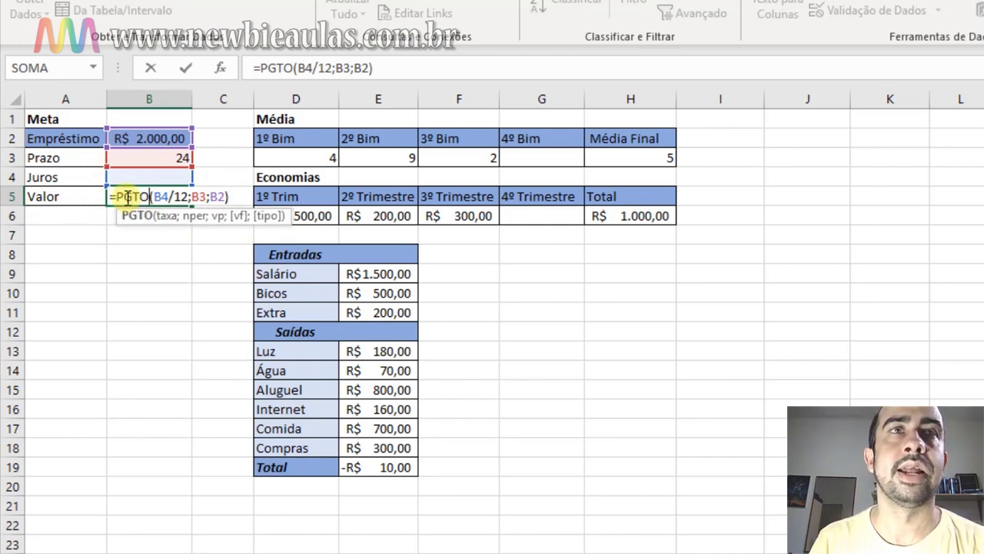
{"action": "key", "text": "Right"}
{"action": "key", "text": "Right"}
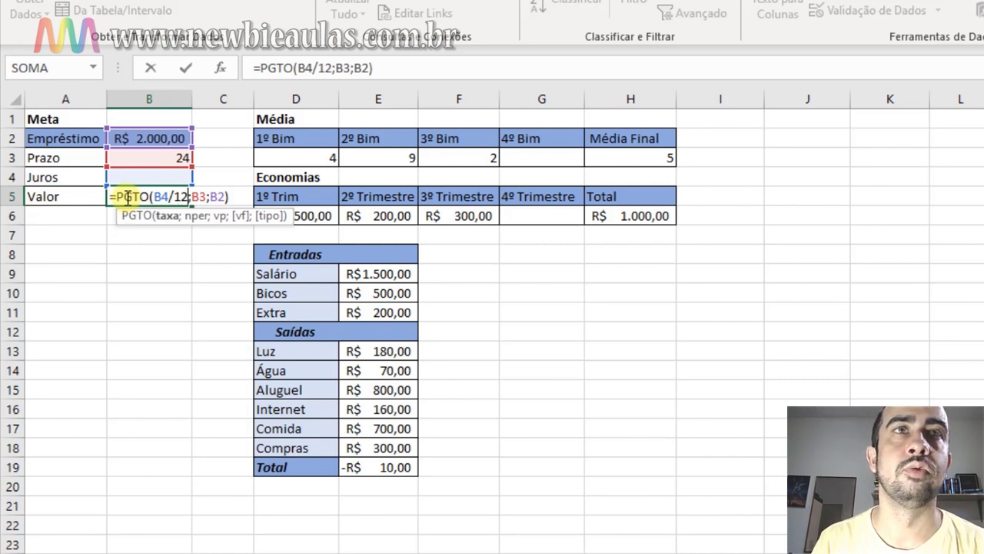
{"action": "key", "text": "Right"}
{"action": "key", "text": "Right"}
{"action": "key", "text": "Right"}
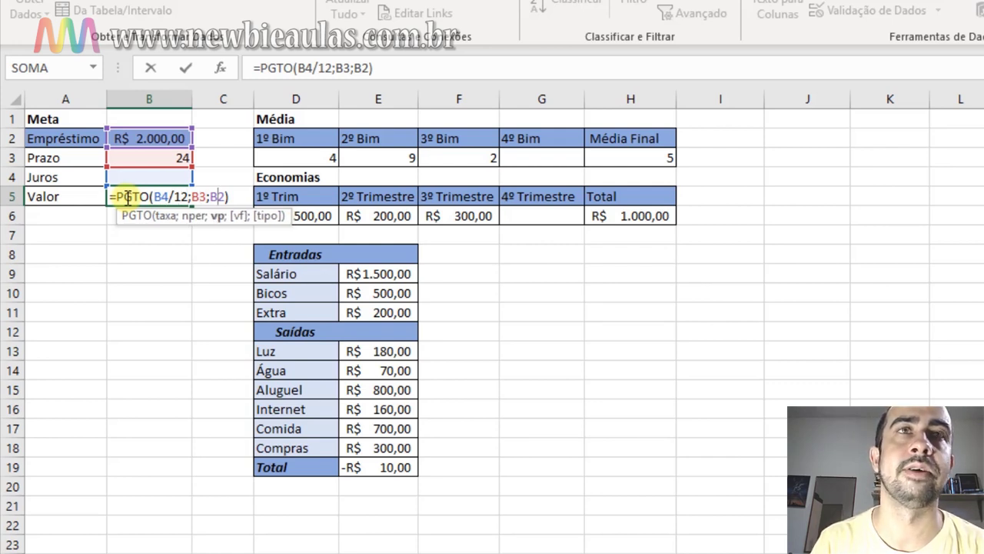
{"action": "key", "text": "Right"}
{"action": "key", "text": "Right"}
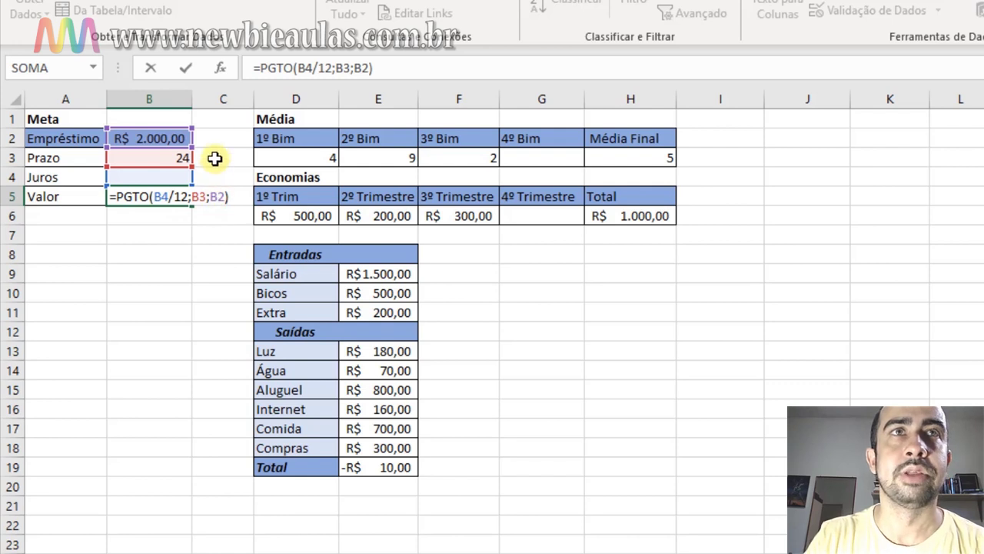
Leave the payment formula unchanged and reselect the payment cell B5
{"action": "left_click", "coordinate": [214, 153]}
{"action": "left_click", "coordinate": [226, 179]}
{"action": "left_click", "coordinate": [160, 200]}
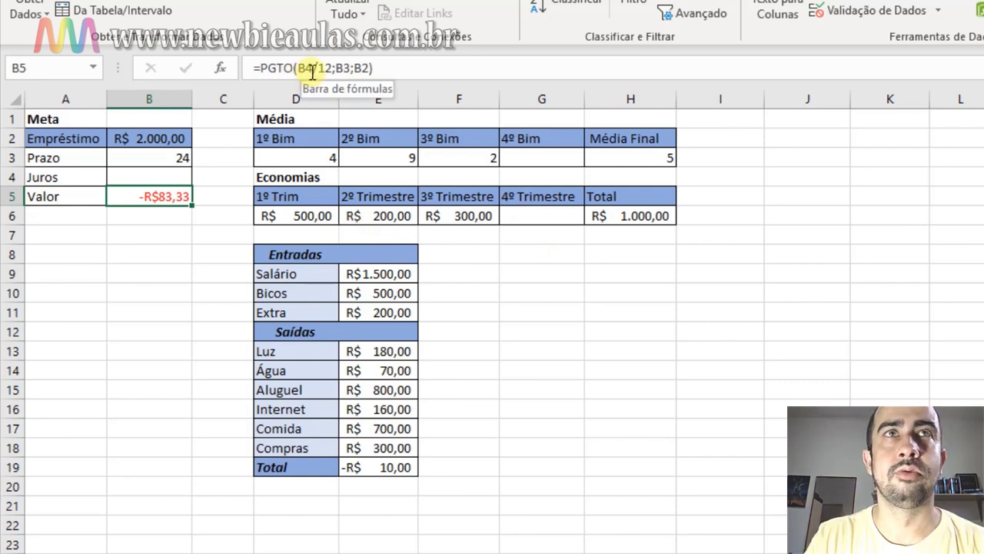
{"action": "left_click", "coordinate": [162, 176]}
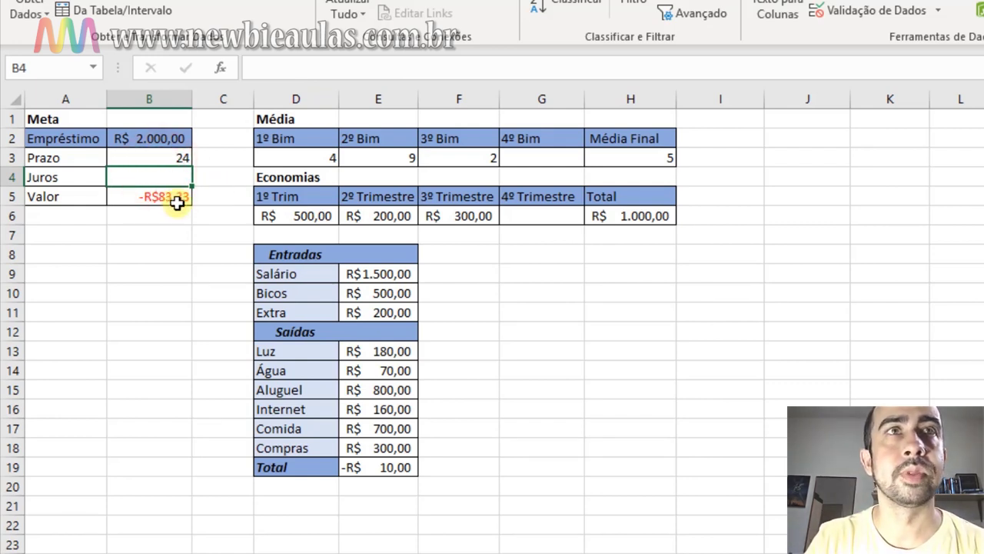
{"action": "left_click", "coordinate": [178, 195]}
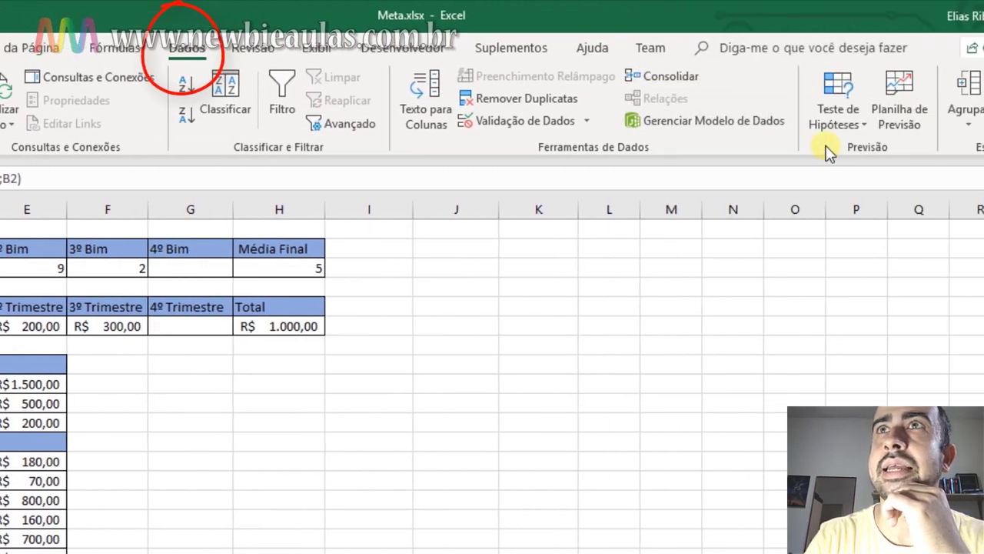
Open Goal Seek (Atingir Meta) from What-If Analysis with B5 as the cell to set
{"action": "left_click", "coordinate": [627, 129]}
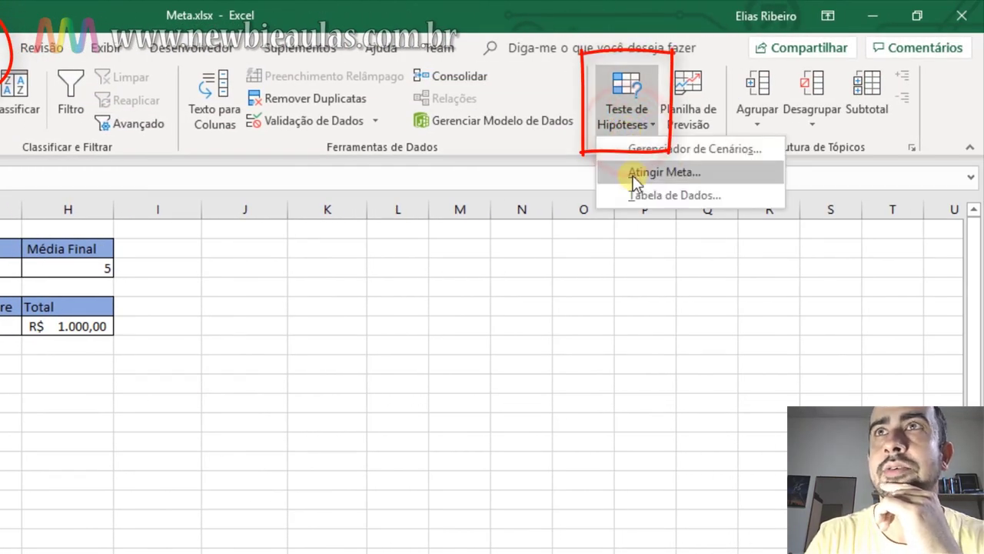
{"action": "left_click", "coordinate": [633, 176]}
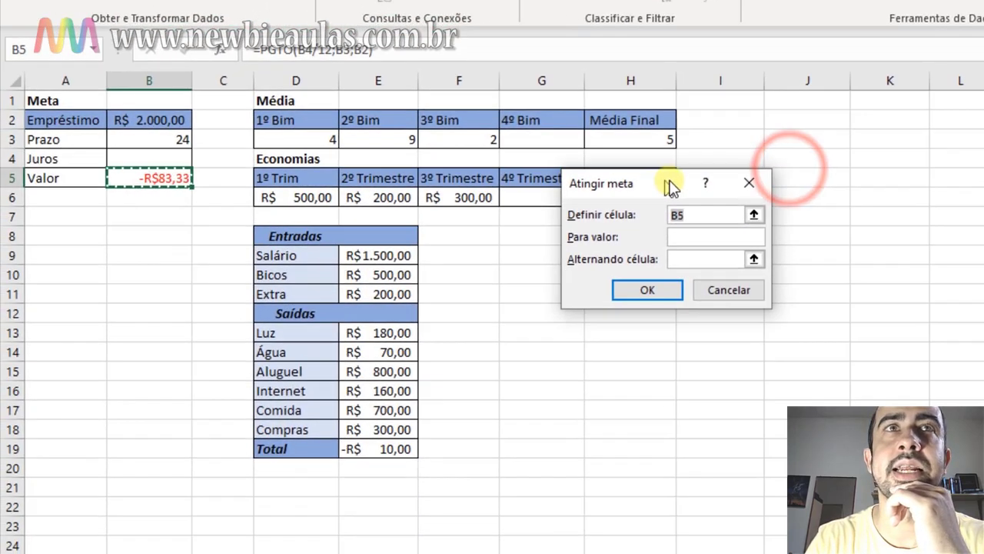
{"action": "left_click_drag", "start_coordinate": [550, 222], "coordinate": [355, 120]}
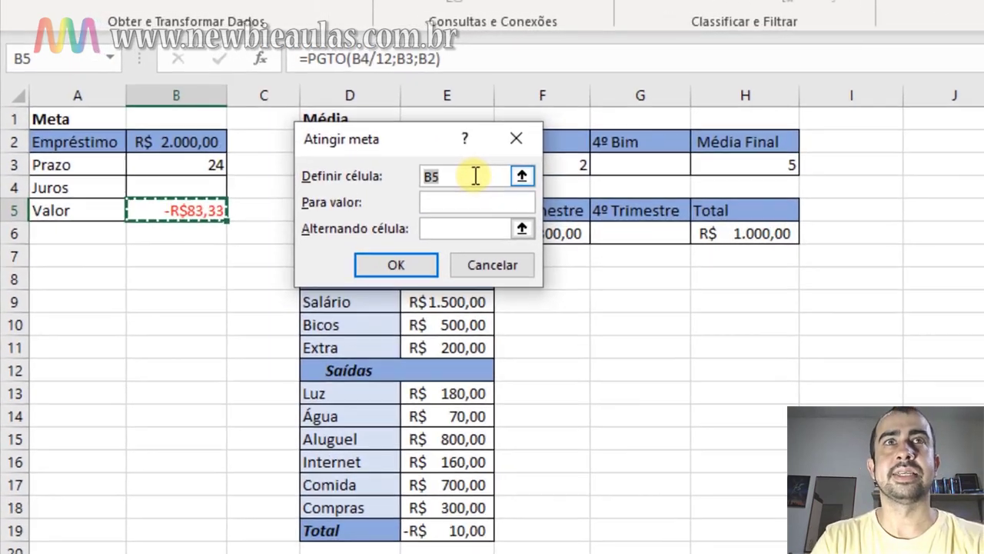
{"action": "left_click", "coordinate": [403, 149]}
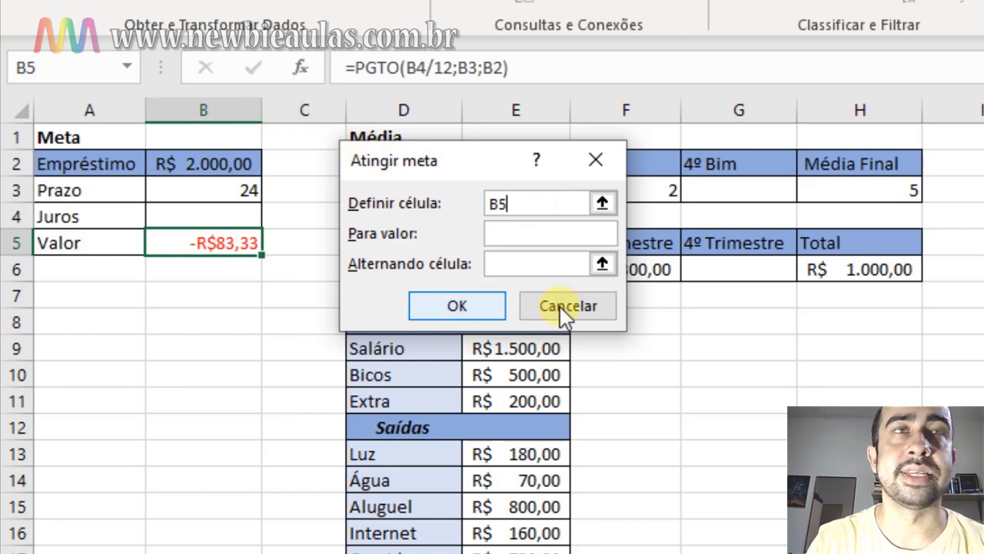
{"action": "left_click", "coordinate": [523, 227]}
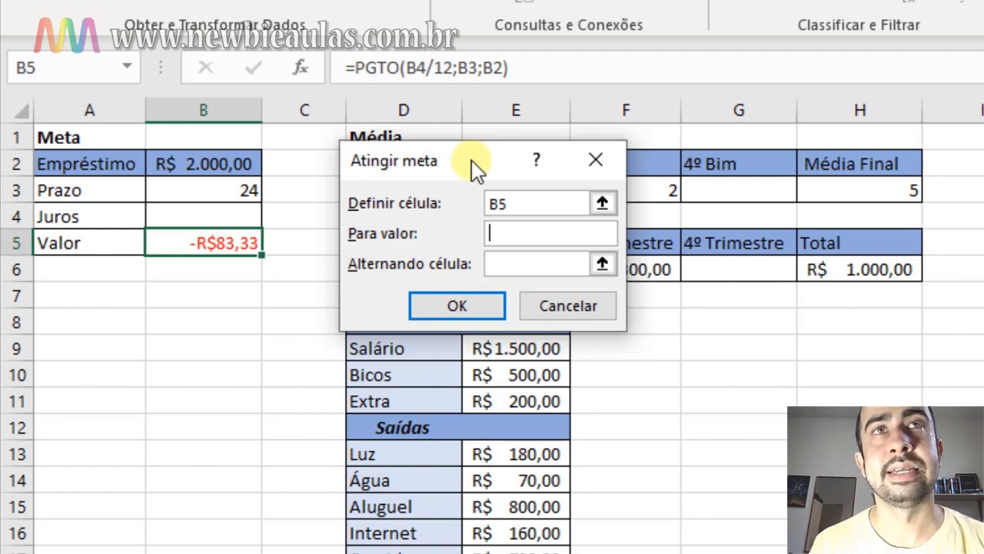
Enter -100 as the target value and pick interest cell $B$4 as the cell to change
{"action": "type", "text": "-100"}
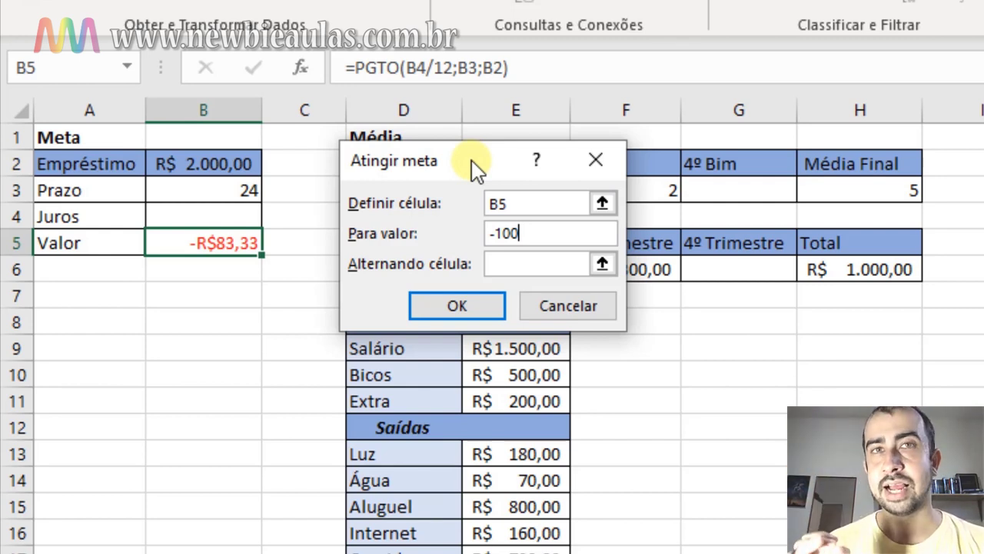
{"action": "left_click", "coordinate": [557, 262]}
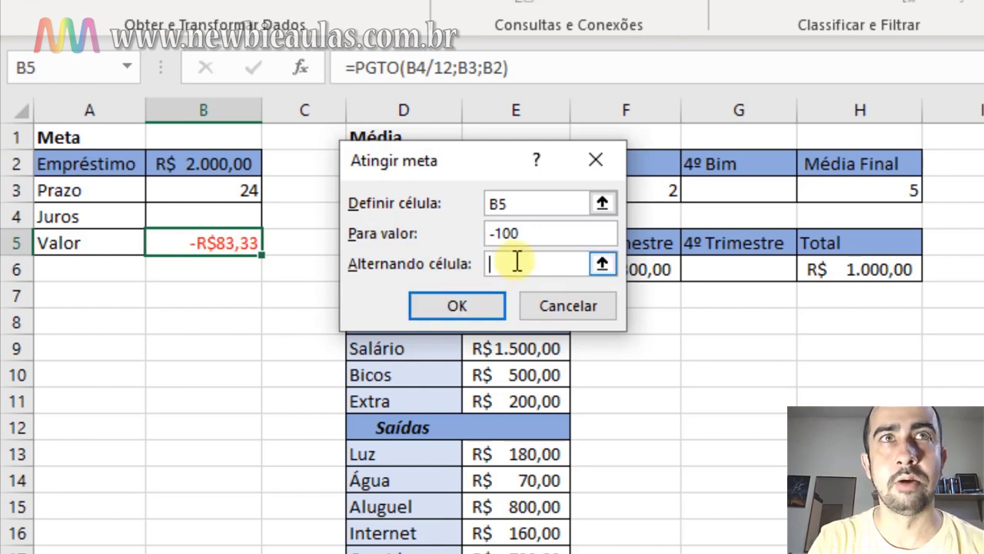
{"action": "left_click", "coordinate": [244, 216]}
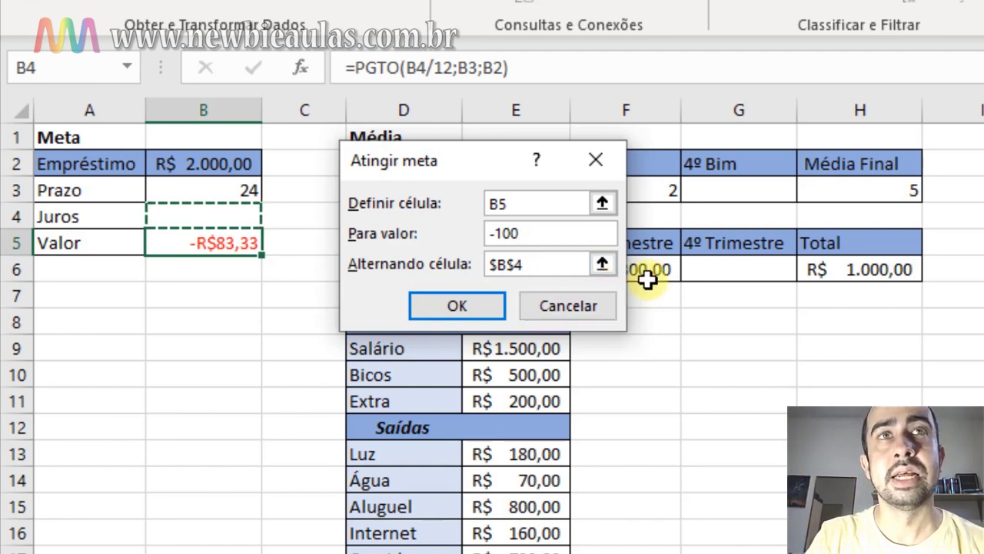
Run Goal Seek and accept the result: B4 becomes 18% for a -R$100,00 payment
{"action": "left_click", "coordinate": [471, 308]}
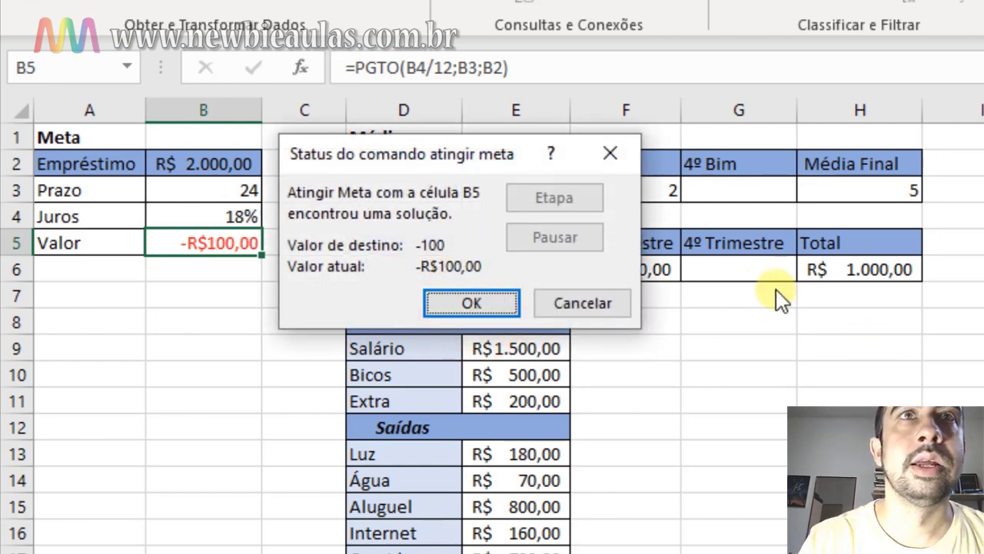
{"action": "left_click", "coordinate": [482, 305]}
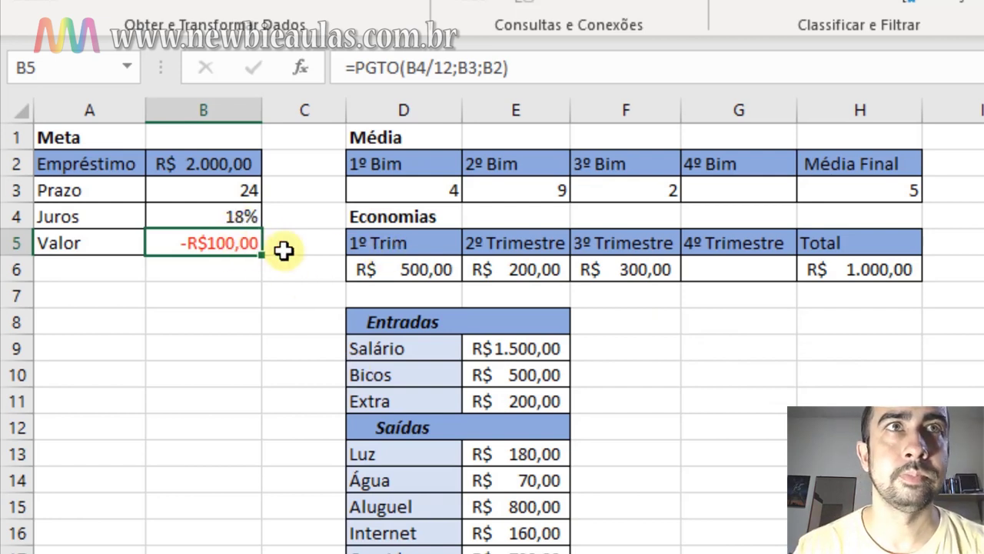
Change the interest rate in B4 to 7%
{"action": "left_click", "coordinate": [238, 213]}
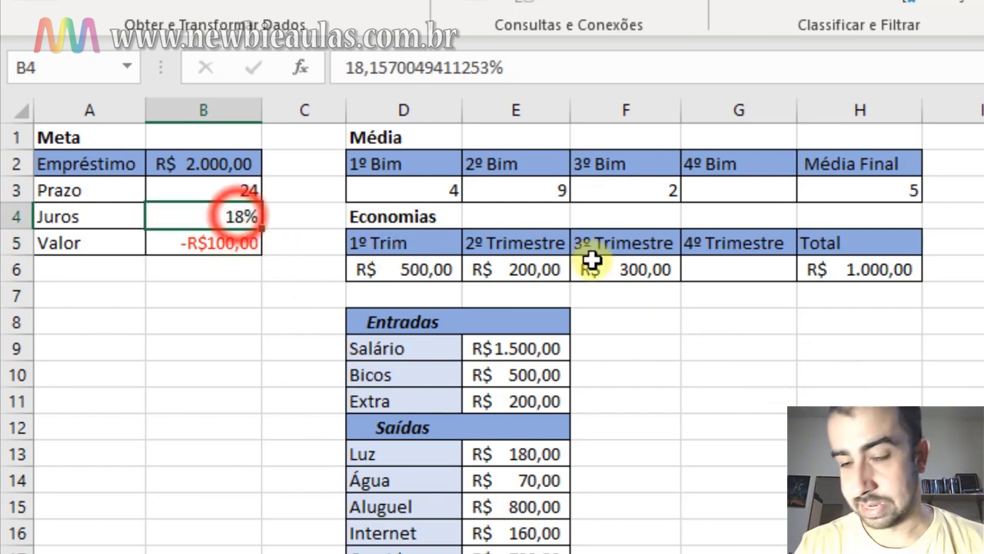
{"action": "type", "text": "7"}
{"action": "key", "text": "Return"}
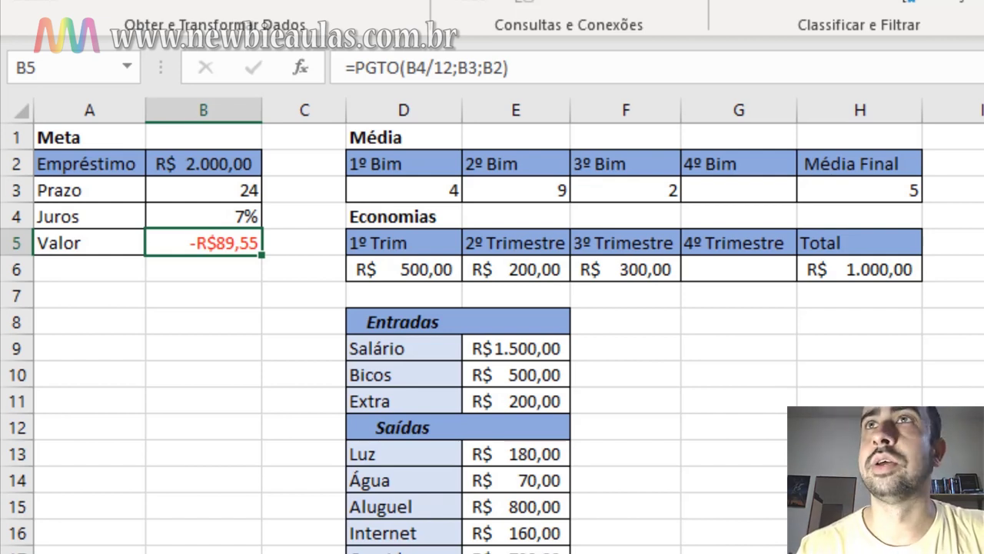
Goal Seek B5 to -100 by changing term B3, keeping 21,33 months
{"action": "left_click", "coordinate": [489, 228]}
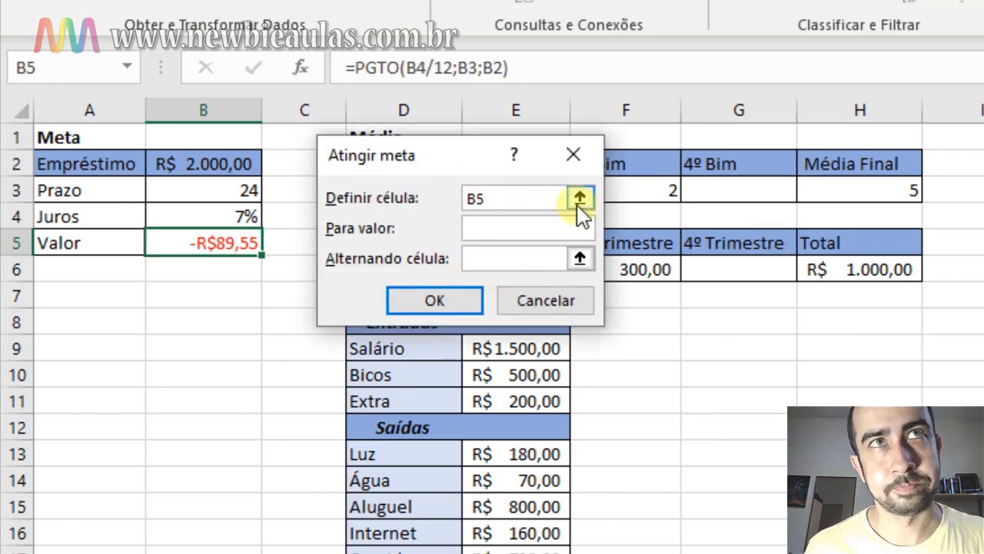
{"action": "type", "text": "-100"}
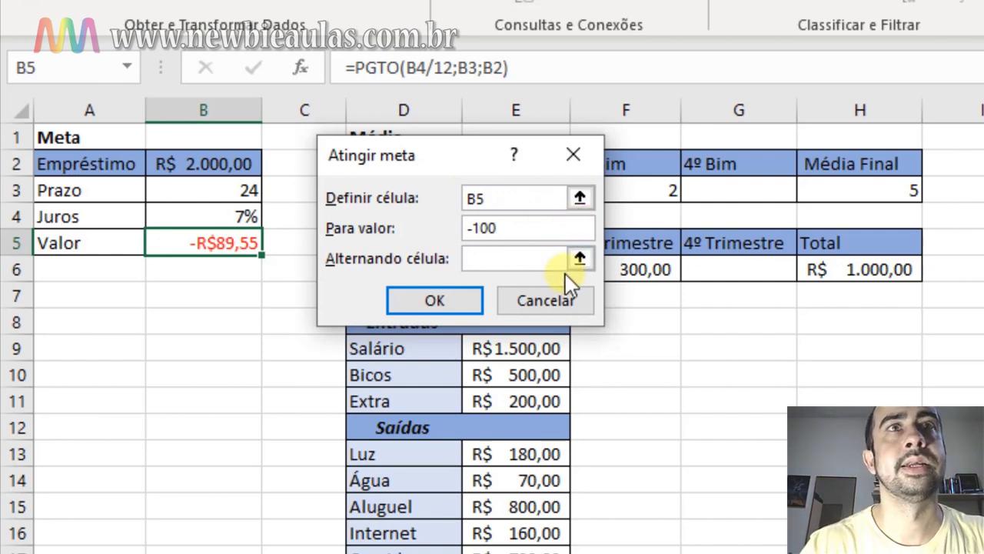
{"action": "left_click", "coordinate": [518, 262]}
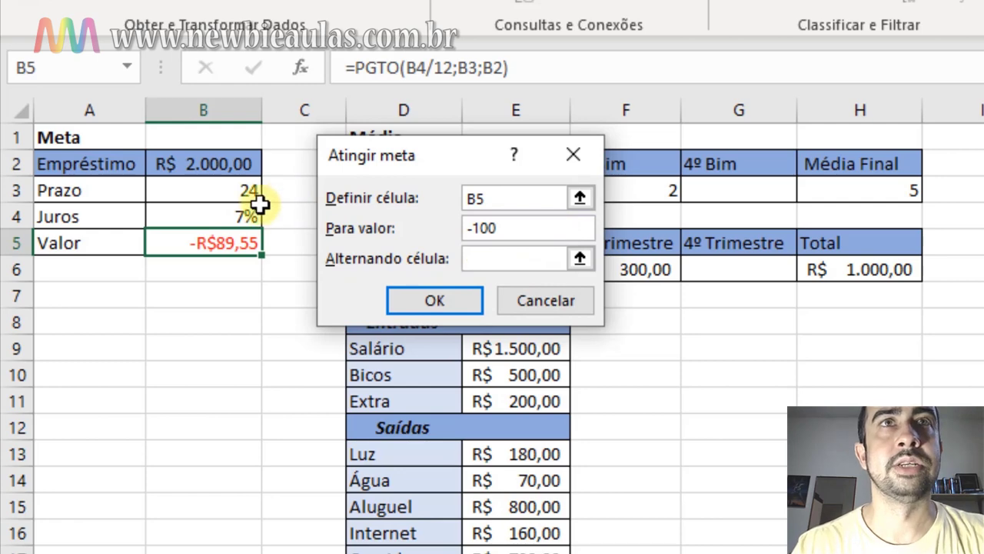
{"action": "left_click", "coordinate": [213, 191]}
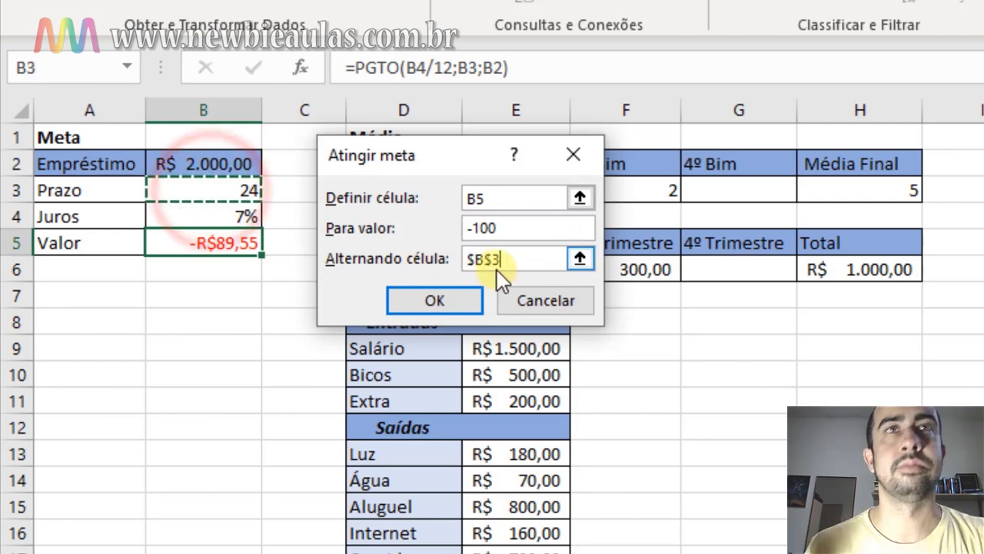
{"action": "left_click", "coordinate": [438, 306]}
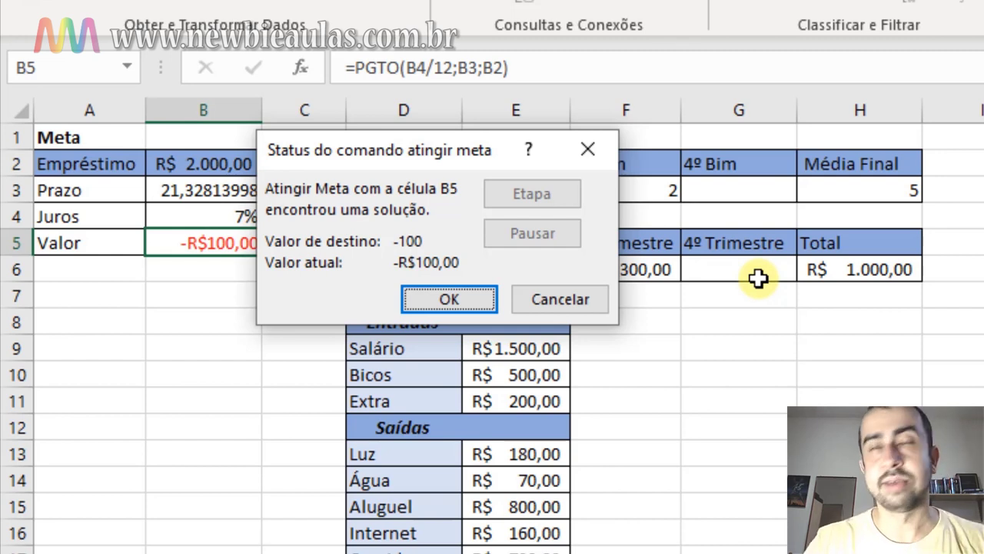
{"action": "left_click_drag", "start_coordinate": [436, 151], "coordinate": [468, 147]}
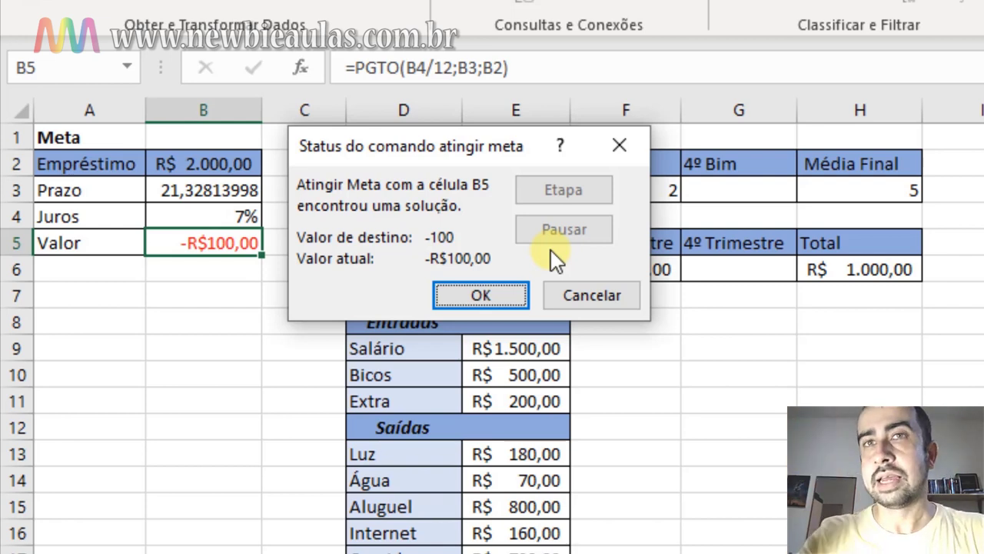
{"action": "left_click", "coordinate": [492, 293]}
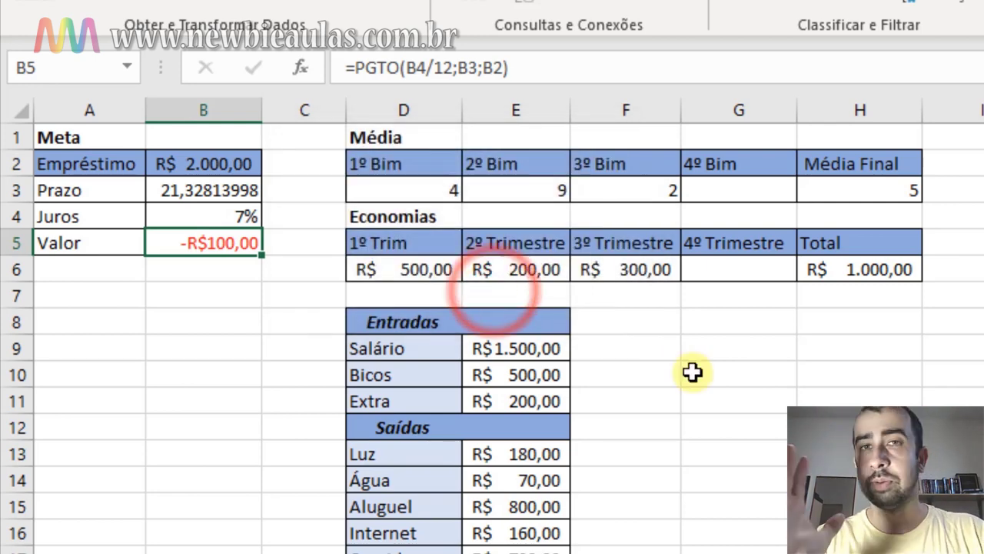
Review grades D3, E3 and F3, the 6,0 =MÉDIA(D3:G3) average in H3, and empty G3
{"action": "left_click", "coordinate": [692, 372]}
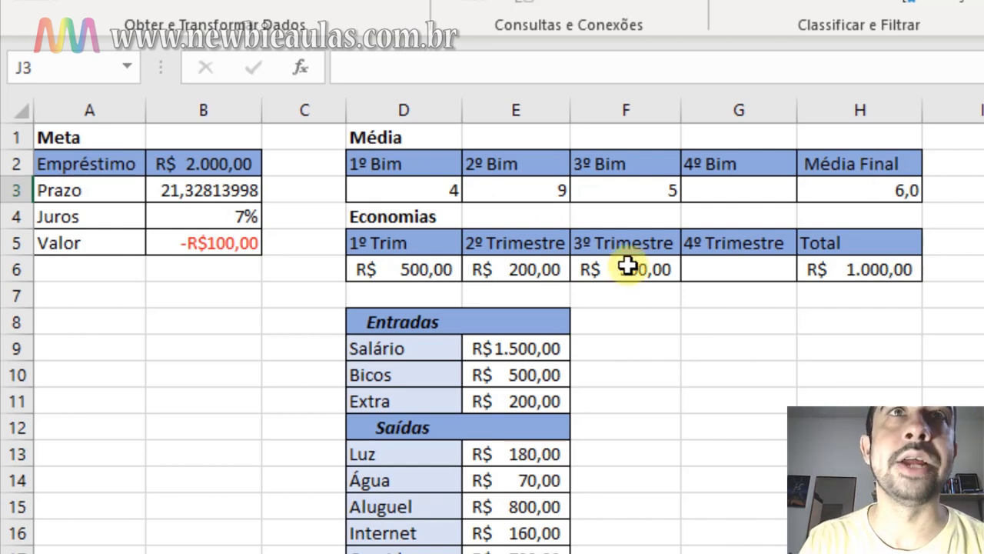
{"action": "left_click", "coordinate": [413, 193]}
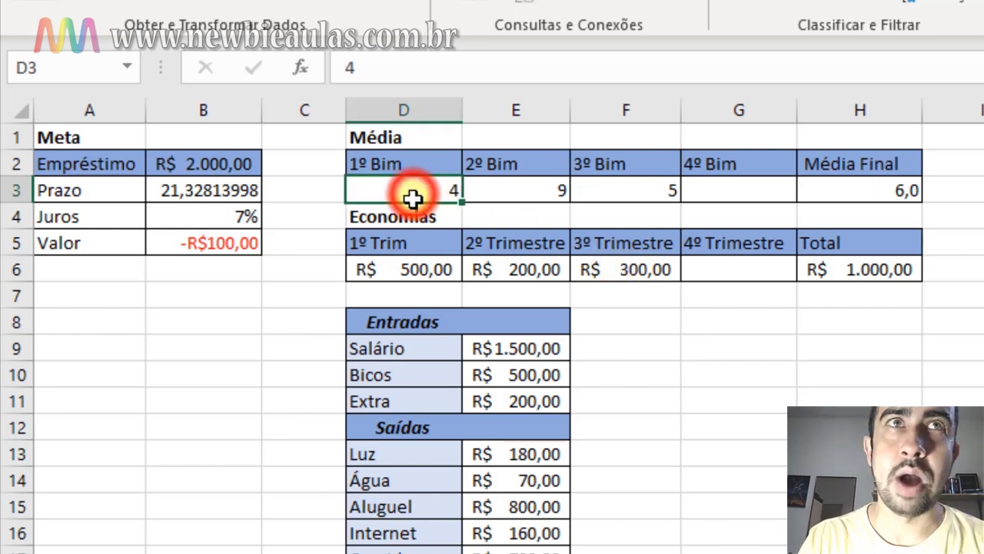
{"action": "left_click", "coordinate": [518, 192]}
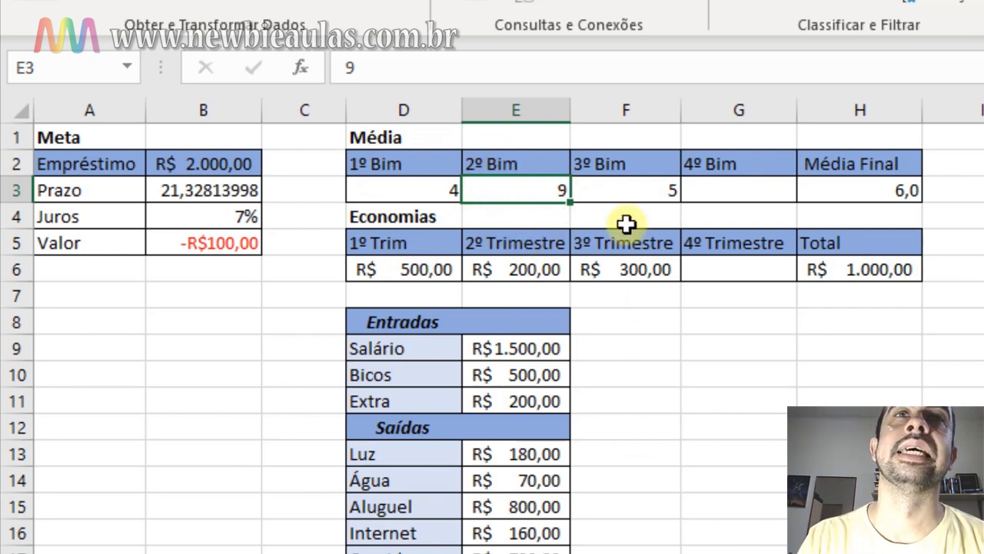
{"action": "left_click", "coordinate": [622, 194]}
{"action": "left_click", "coordinate": [876, 193]}
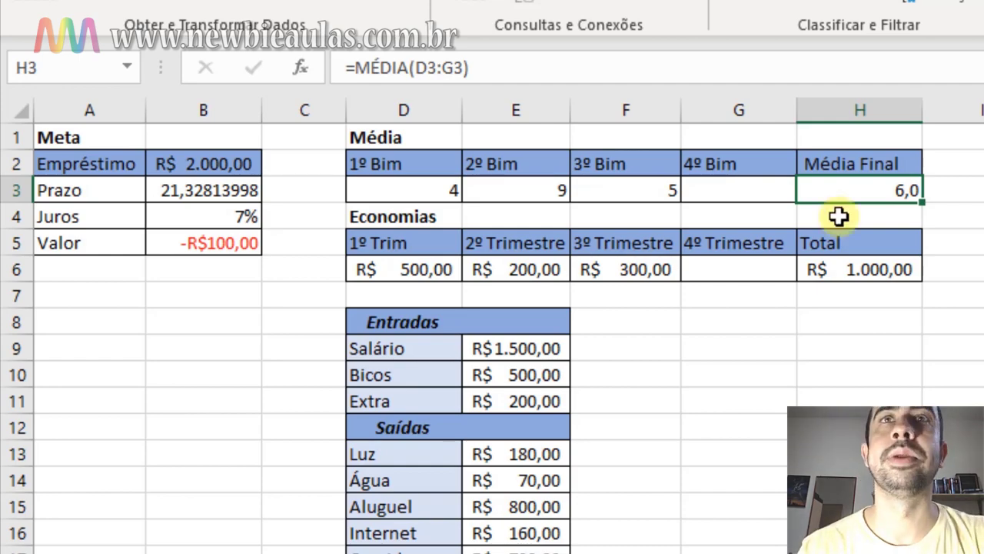
{"action": "left_click", "coordinate": [784, 192]}
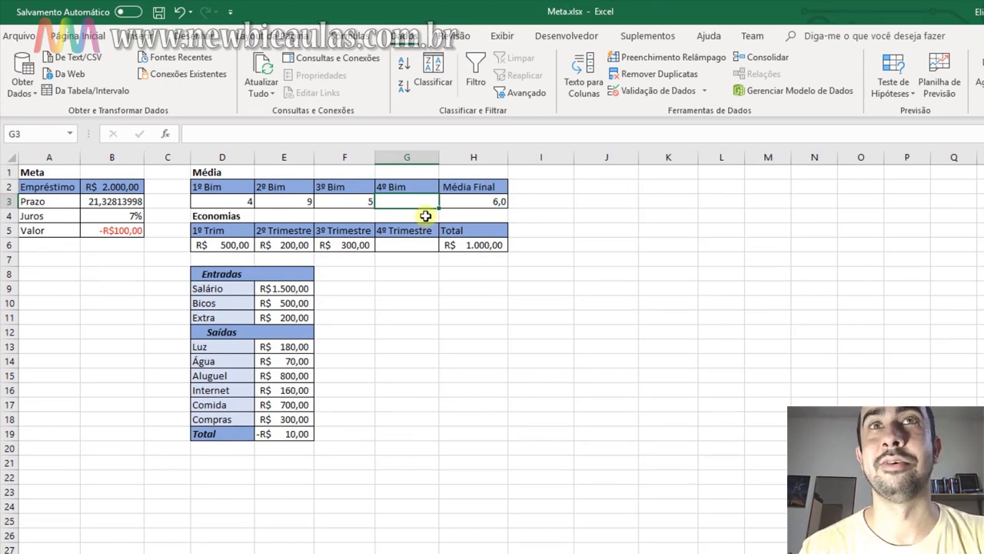
Goal Seek Média Final H3 to 7 by changing G3, which becomes 10
{"action": "left_click", "coordinate": [480, 203]}
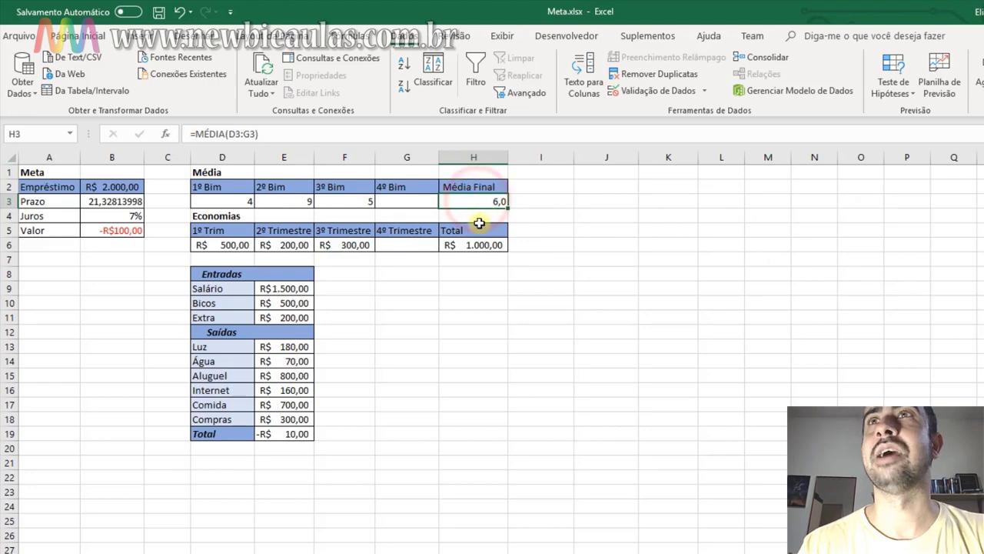
{"action": "left_click", "coordinate": [892, 88]}
{"action": "left_click", "coordinate": [897, 130]}
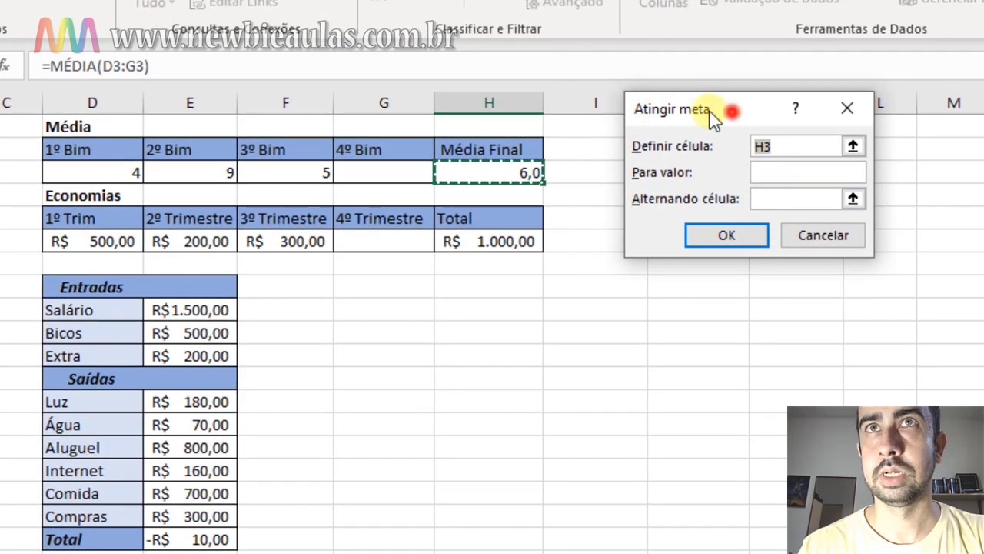
{"action": "left_click_drag", "start_coordinate": [735, 110], "coordinate": [669, 109]}
{"action": "left_click", "coordinate": [720, 172]}
{"action": "type", "text": "7"}
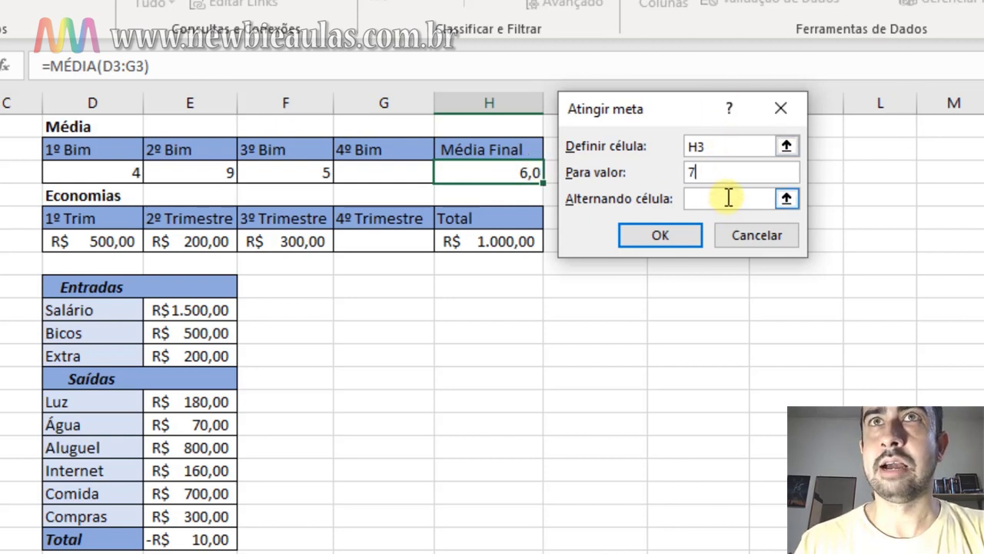
{"action": "left_click", "coordinate": [726, 199]}
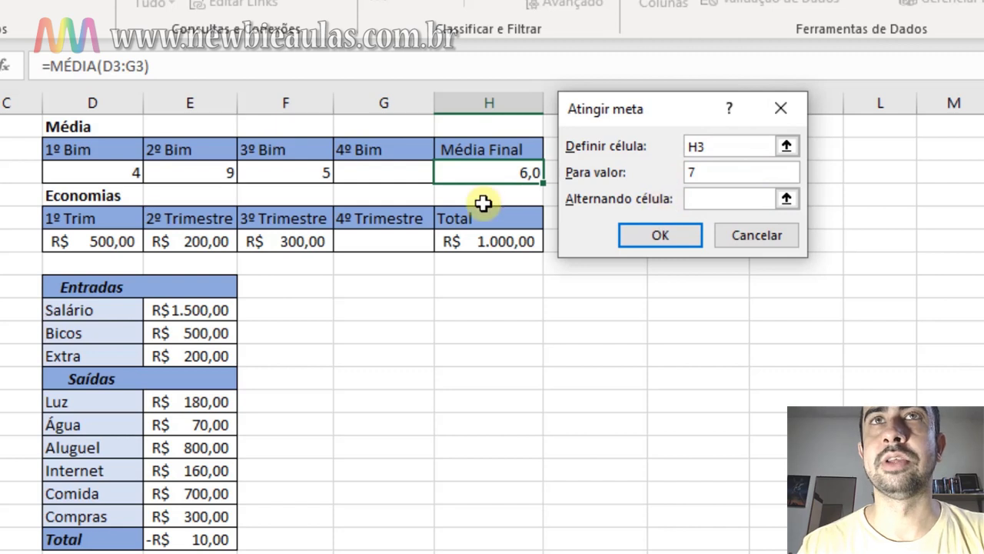
{"action": "left_click", "coordinate": [399, 172]}
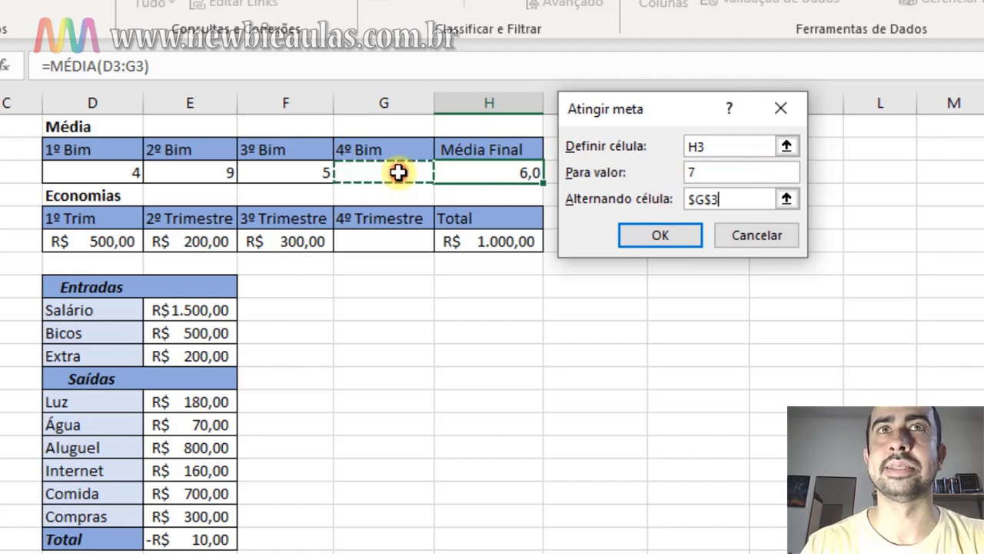
{"action": "left_click", "coordinate": [649, 238]}
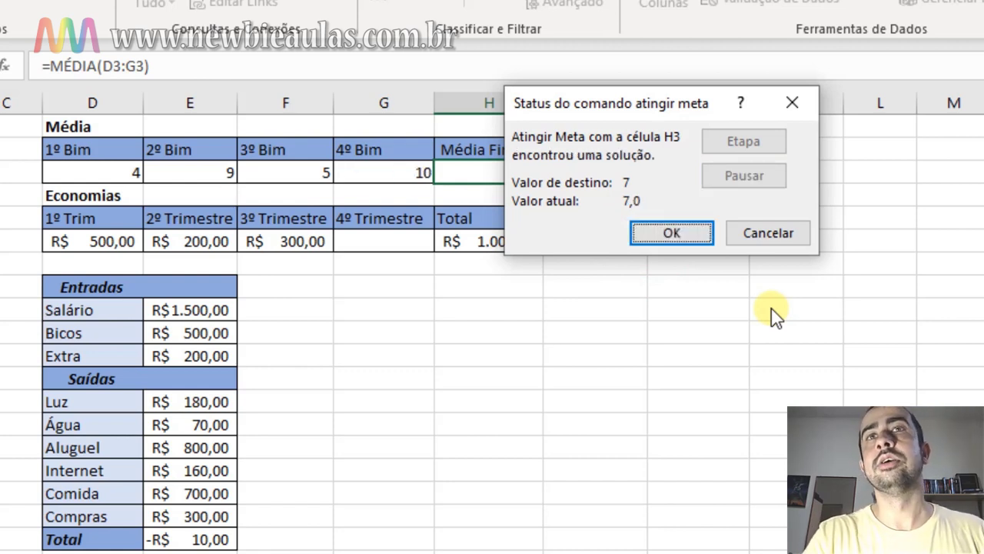
{"action": "left_click", "coordinate": [669, 237]}
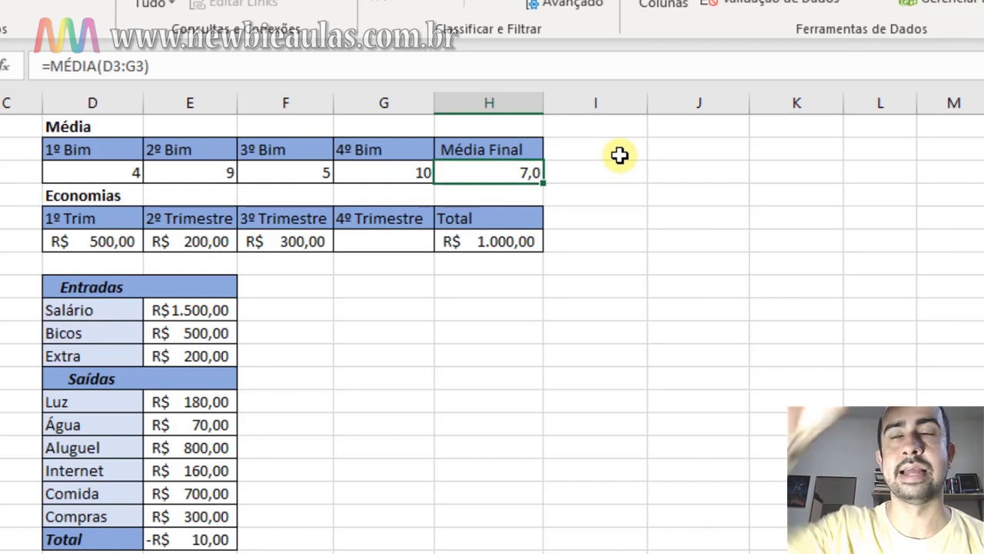
Confirm H3's =MÉDIA(D3:G3) formula unchanged, then select savings Total H6 beside empty G6
{"action": "double_click", "coordinate": [525, 172]}
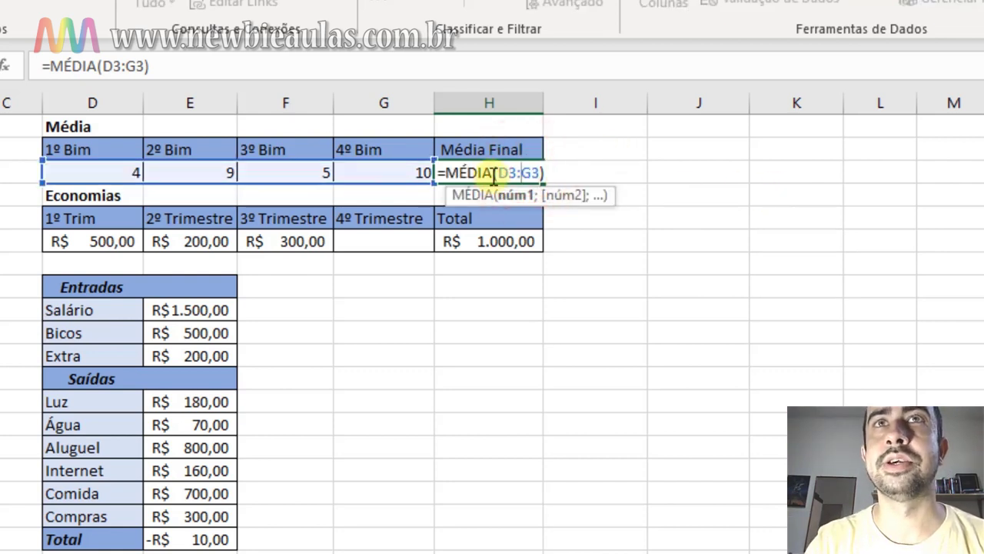
{"action": "left_click", "coordinate": [541, 171]}
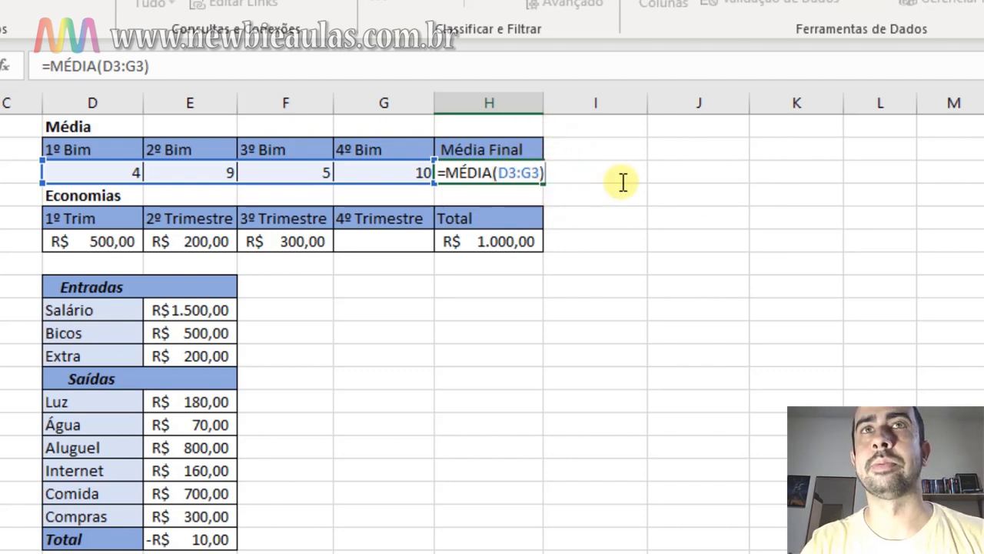
{"action": "key", "text": "Return"}
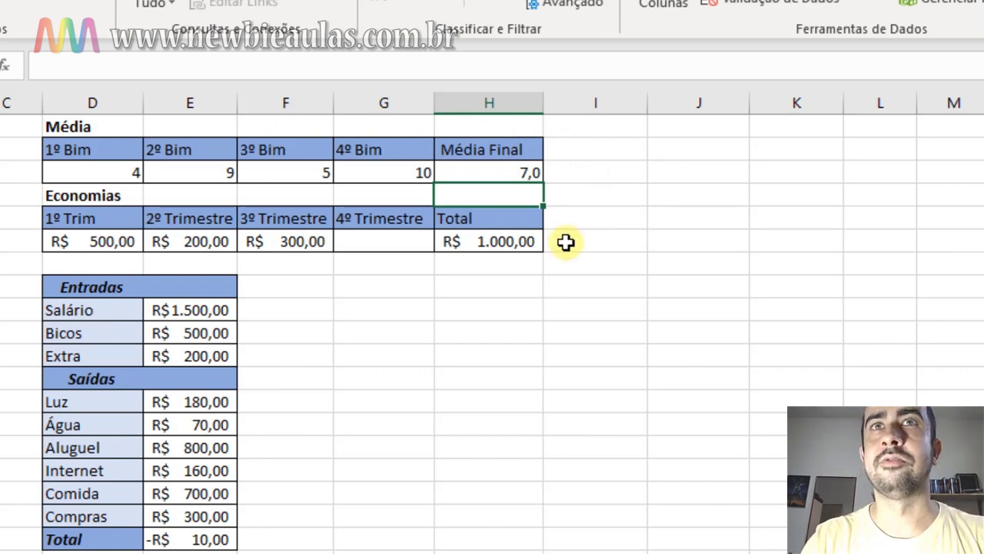
{"action": "left_click", "coordinate": [516, 245]}
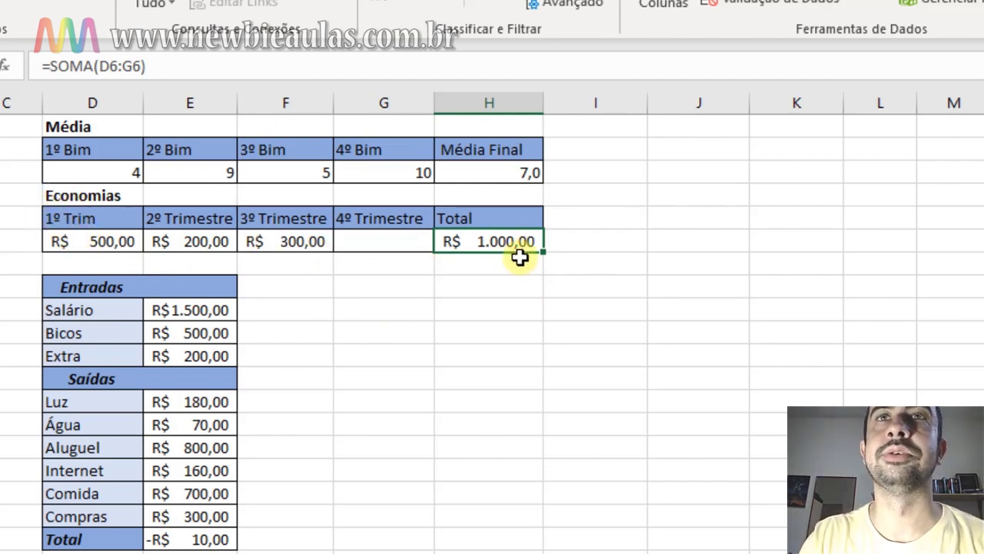
{"action": "left_click", "coordinate": [365, 245]}
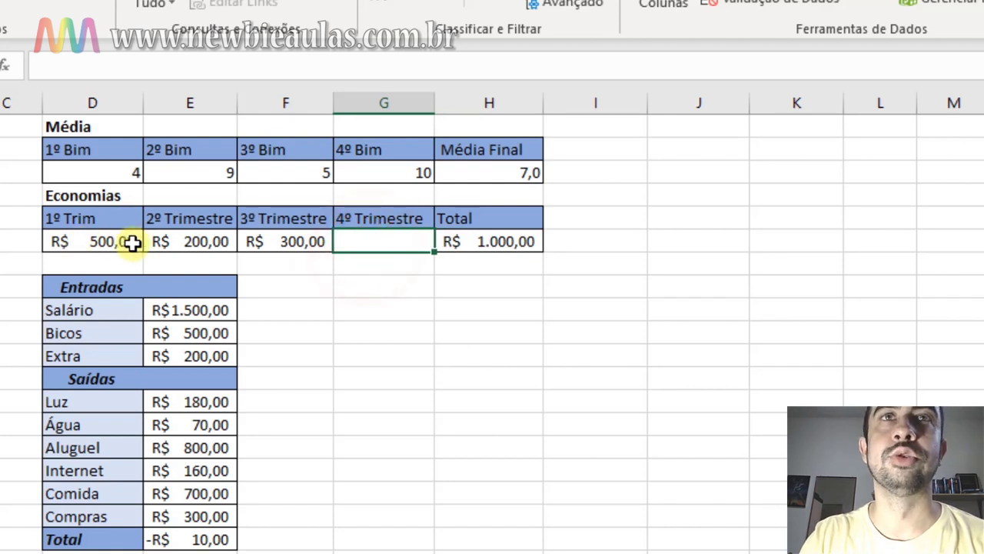
{"action": "left_click", "coordinate": [484, 240]}
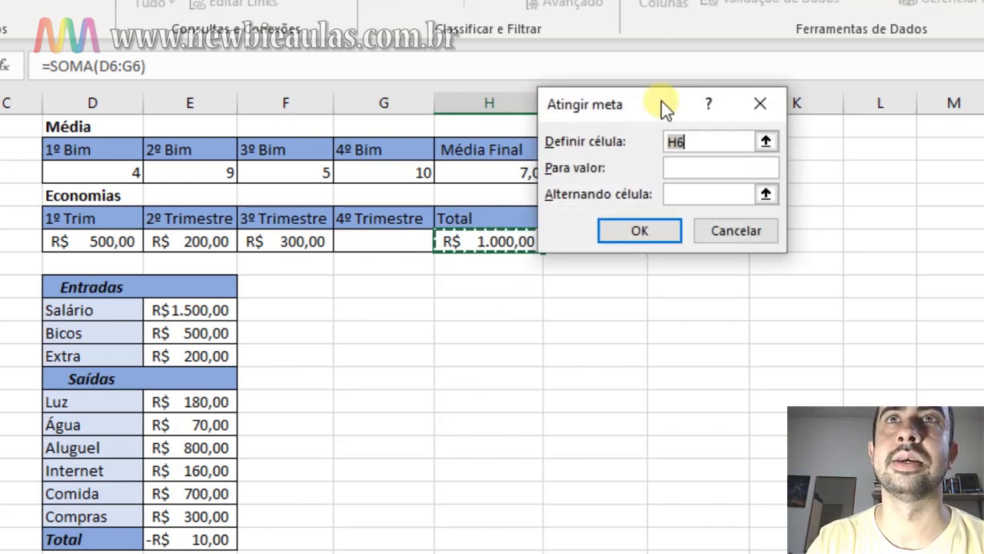
Goal Seek Total H6 to 1500 by changing G6, which becomes R$ 500,00
{"action": "left_click_drag", "start_coordinate": [646, 99], "coordinate": [702, 139]}
{"action": "left_click", "coordinate": [756, 203]}
{"action": "type", "text": "1500"}
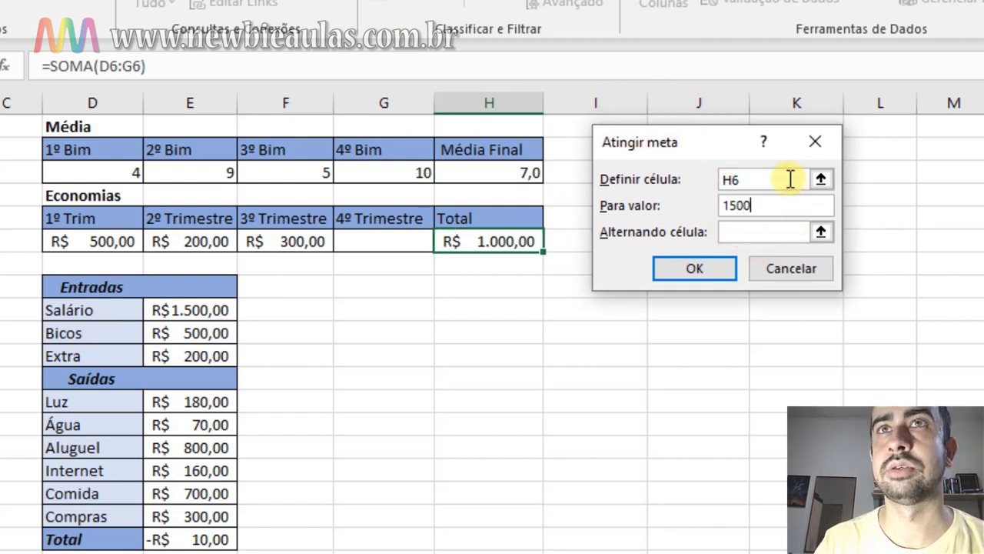
{"action": "left_click", "coordinate": [767, 233]}
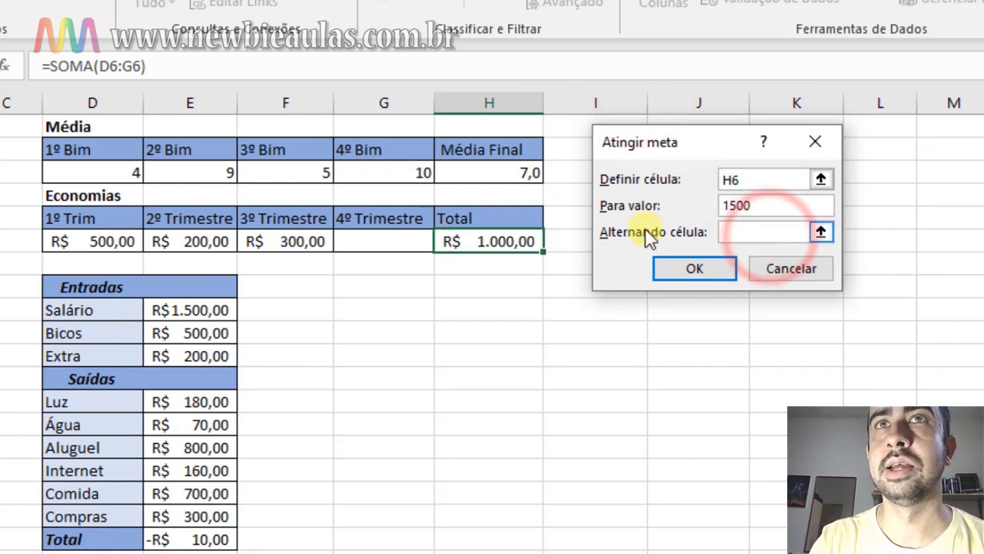
{"action": "left_click", "coordinate": [390, 242]}
{"action": "left_click", "coordinate": [689, 270]}
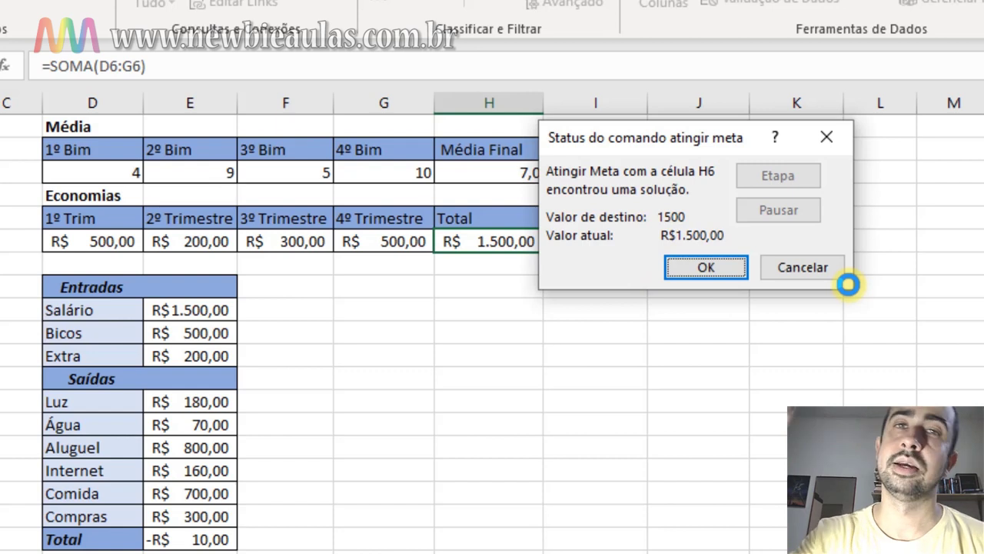
{"action": "left_click", "coordinate": [725, 276]}
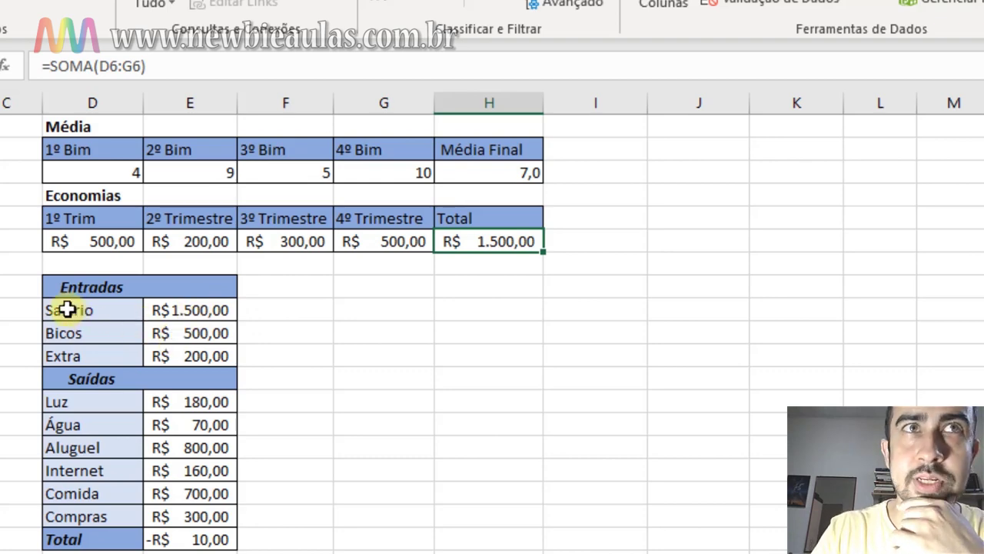
Highlight the income rows Salário to Extra and the full income and expense list
{"action": "left_click_drag", "start_coordinate": [69, 310], "coordinate": [192, 356]}
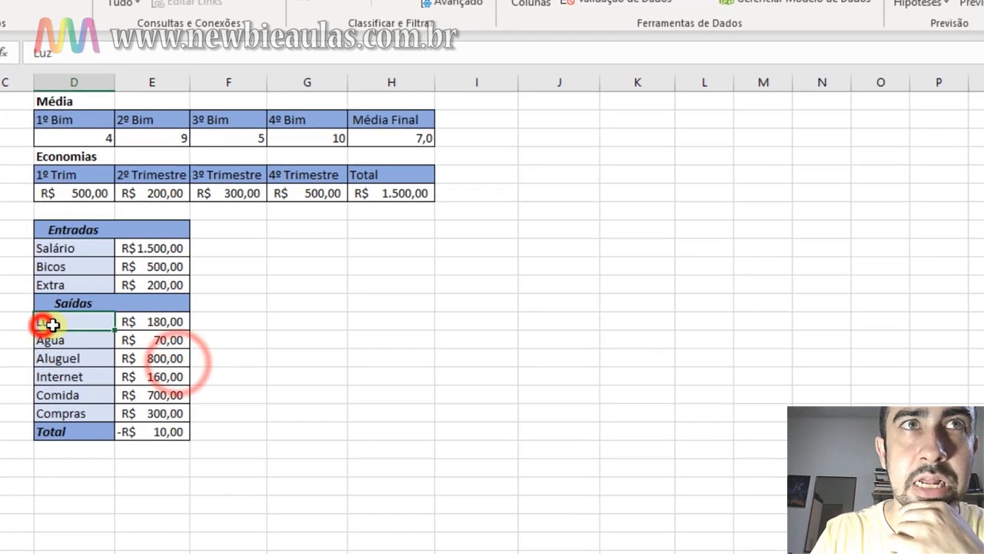
{"action": "mouse_move", "coordinate": [44, 323]}
{"action": "left_mouse_down"}
{"action": "mouse_move", "coordinate": [130, 359]}
{"action": "mouse_move", "coordinate": [131, 433]}
{"action": "left_mouse_up"}
{"action": "left_click", "coordinate": [262, 336]}
{"action": "left_click_drag", "start_coordinate": [54, 248], "coordinate": [150, 413]}
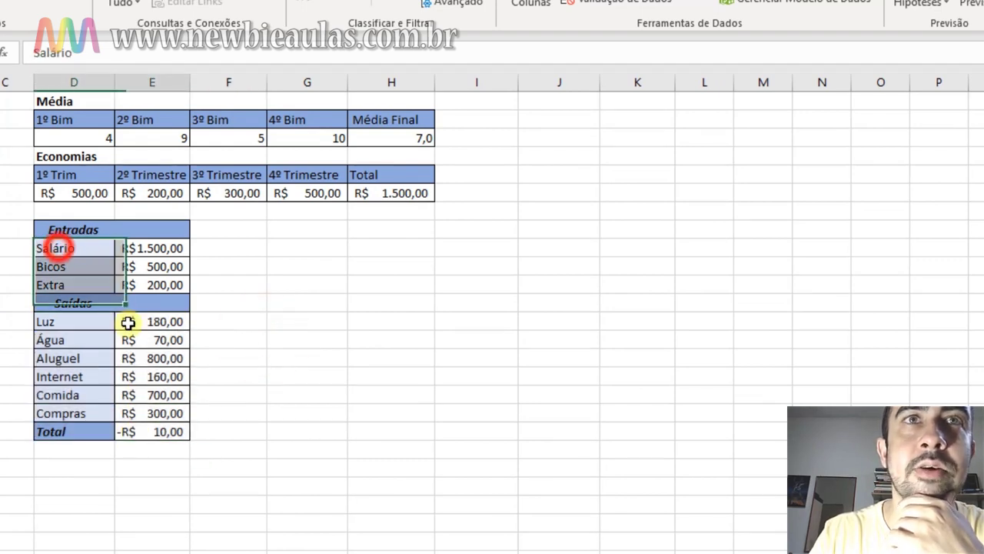
{"action": "left_click", "coordinate": [146, 429]}
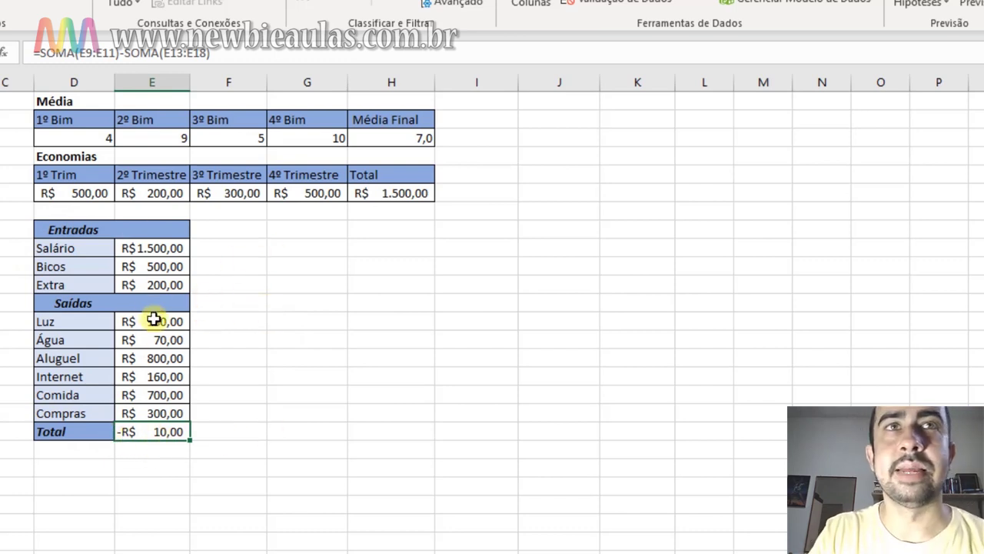
Highlight expense amounts Luz to Compras and inspect Total formula =SOMA(E9:E11)-SOMA(E13:E18)
{"action": "left_click_drag", "start_coordinate": [154, 320], "coordinate": [169, 410]}
{"action": "left_click", "coordinate": [285, 394]}
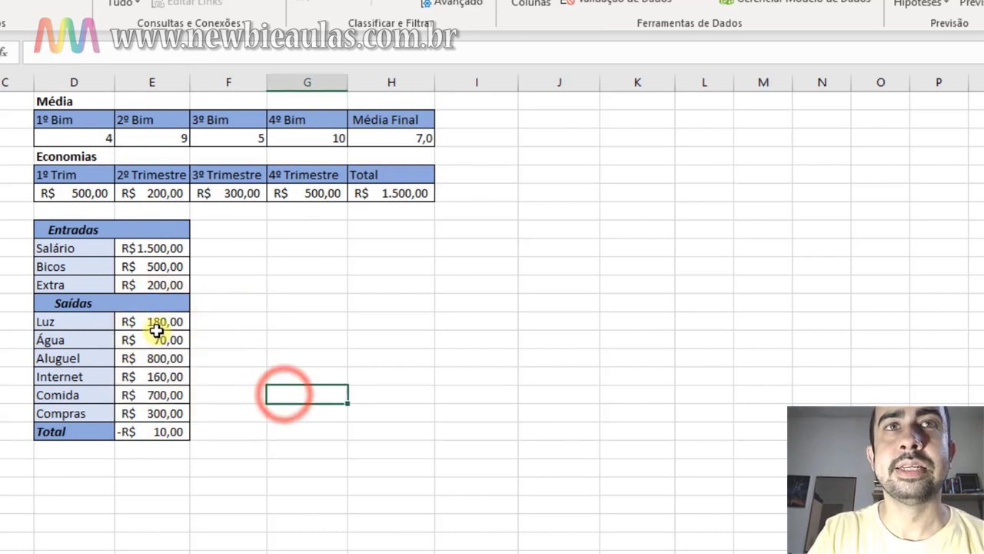
{"action": "left_click_drag", "start_coordinate": [156, 330], "coordinate": [154, 411]}
{"action": "left_click", "coordinate": [279, 372]}
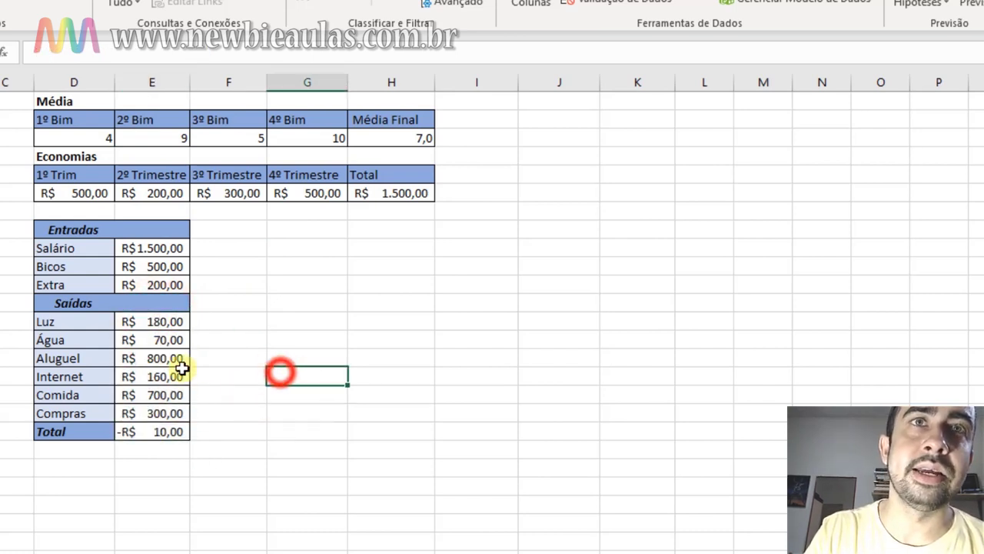
{"action": "left_click_drag", "start_coordinate": [154, 321], "coordinate": [154, 413]}
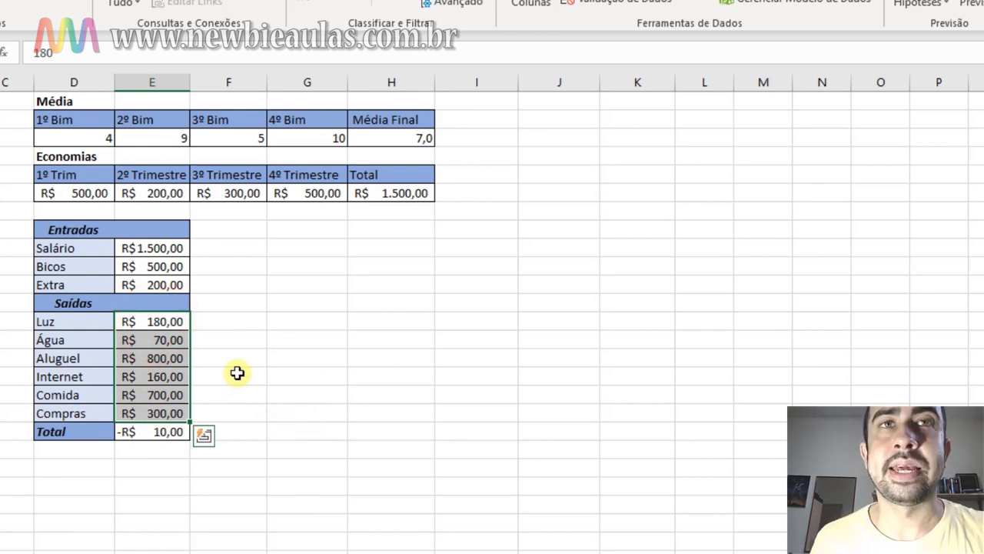
{"action": "left_click", "coordinate": [160, 448]}
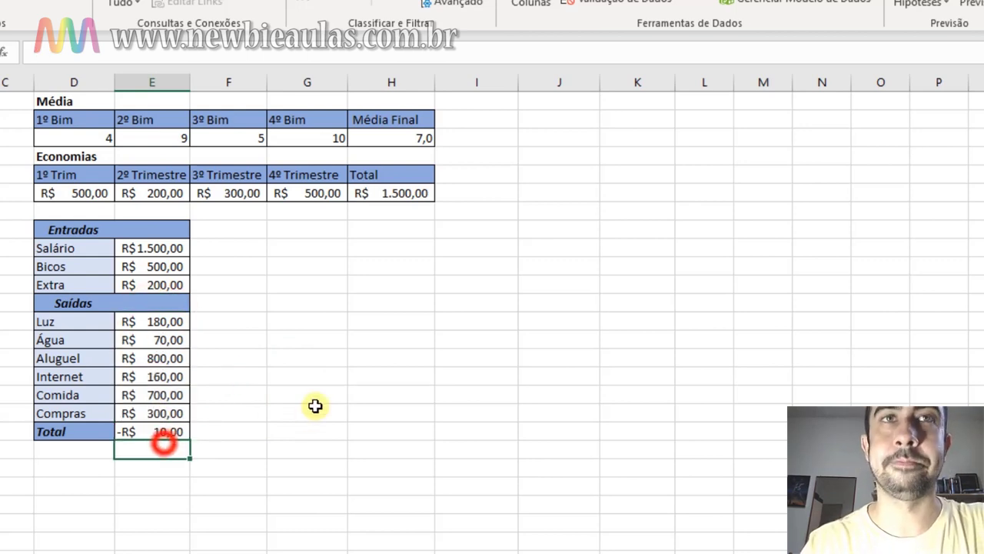
{"action": "left_click", "coordinate": [160, 431]}
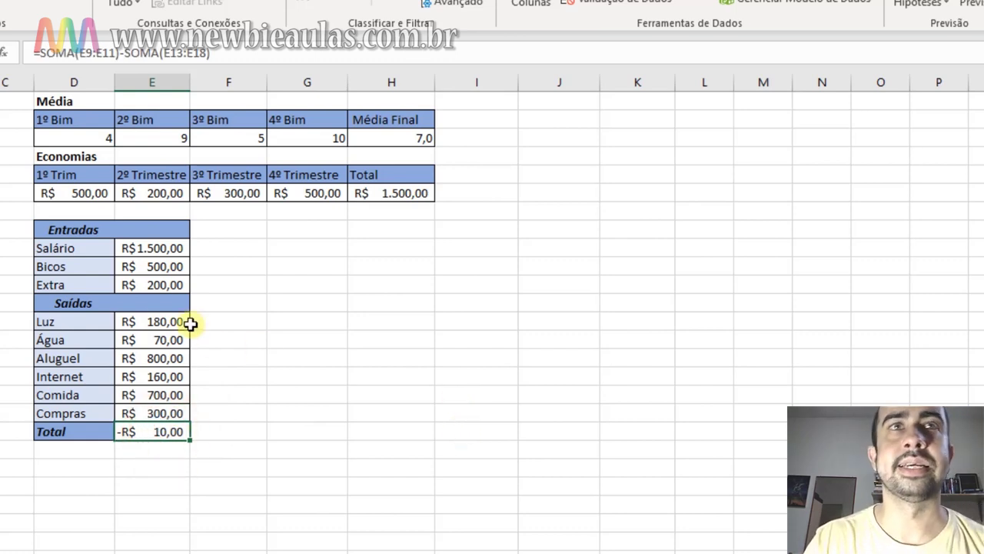
Highlight the whole budget table, then select the Total E19 showing -R$ 10,00
{"action": "mouse_move", "coordinate": [72, 226]}
{"action": "left_mouse_down"}
{"action": "mouse_move", "coordinate": [114, 287]}
{"action": "mouse_move", "coordinate": [143, 406]}
{"action": "left_mouse_up"}
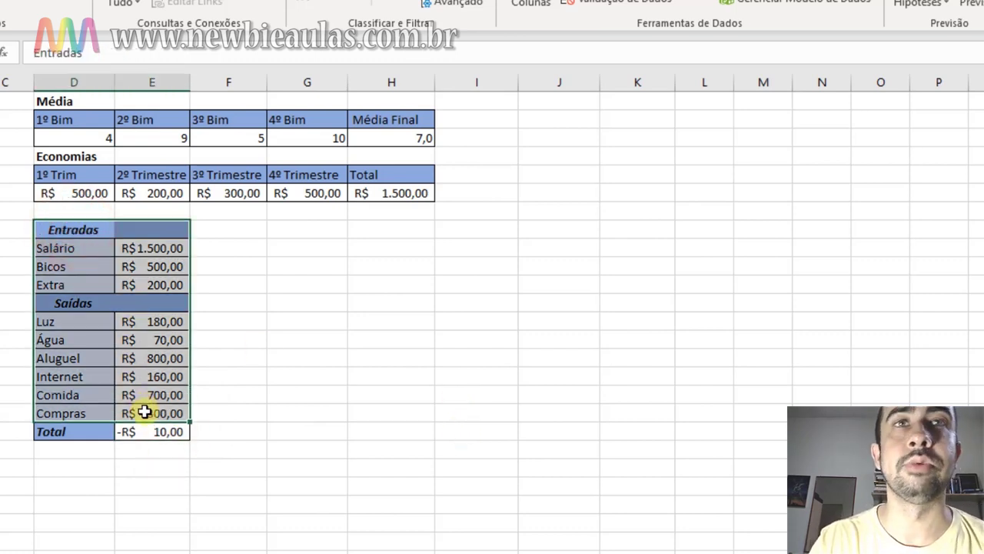
{"action": "left_click", "coordinate": [355, 388]}
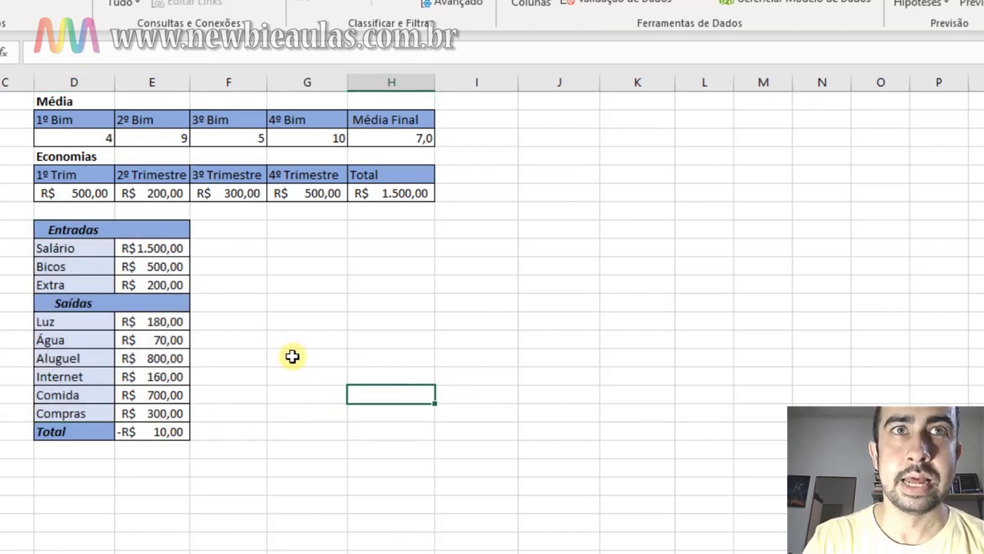
{"action": "left_click", "coordinate": [155, 435]}
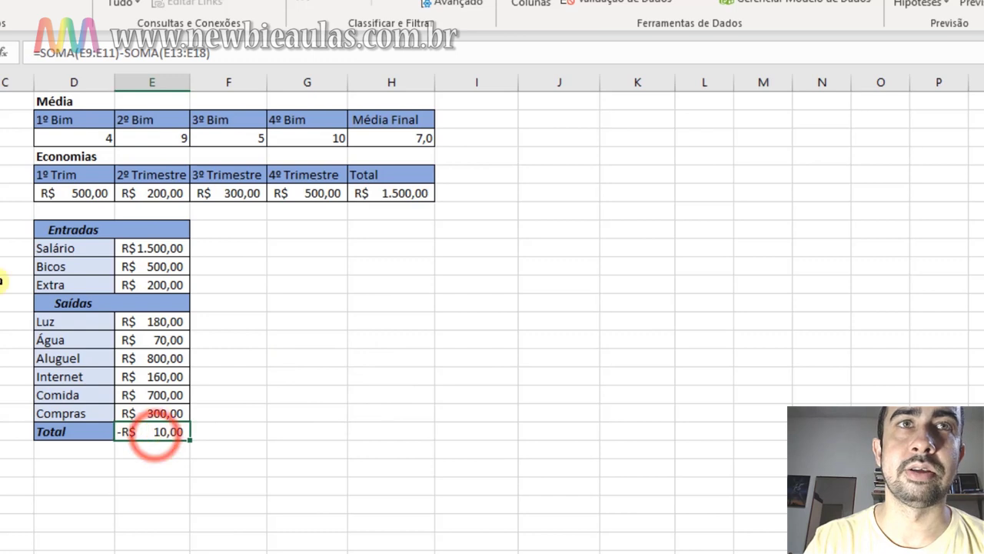
{"action": "left_click", "coordinate": [919, 4]}
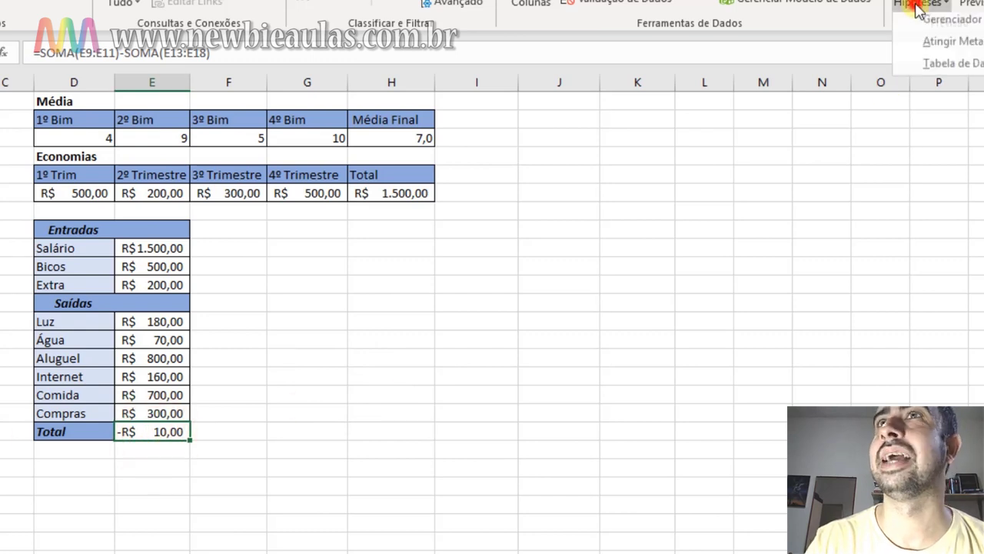
Goal Seek budget Total E19 to 100 by changing Compras E18, which drops to R$ 190,00
{"action": "left_click", "coordinate": [915, 48]}
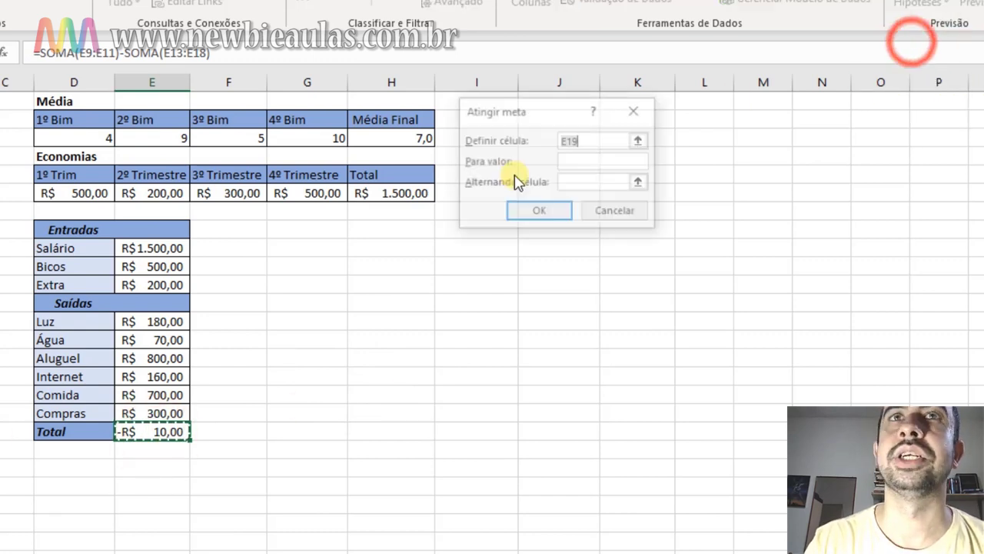
{"action": "mouse_move", "coordinate": [537, 107]}
{"action": "left_mouse_down"}
{"action": "mouse_move", "coordinate": [389, 229]}
{"action": "mouse_move", "coordinate": [283, 272]}
{"action": "left_mouse_up"}
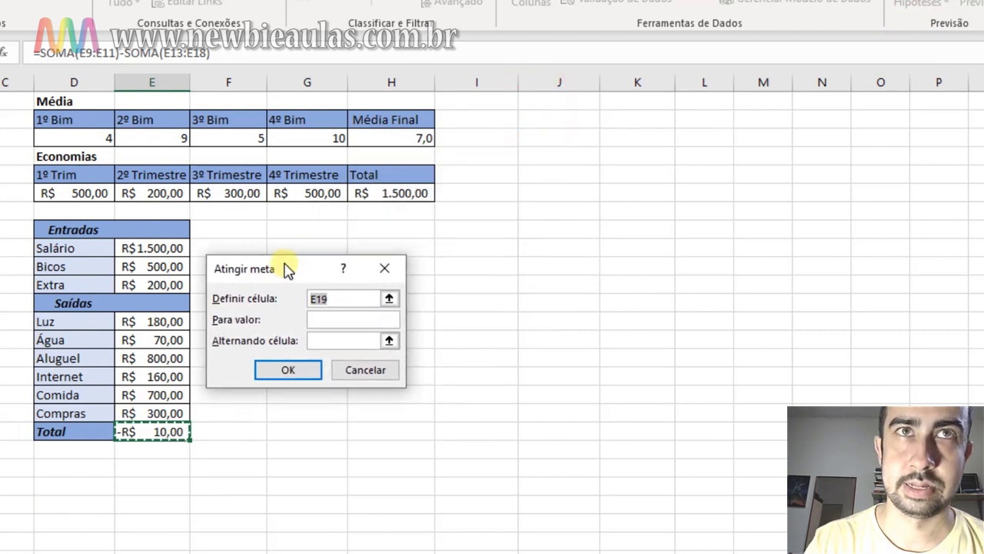
{"action": "left_click", "coordinate": [314, 319]}
{"action": "type", "text": "100"}
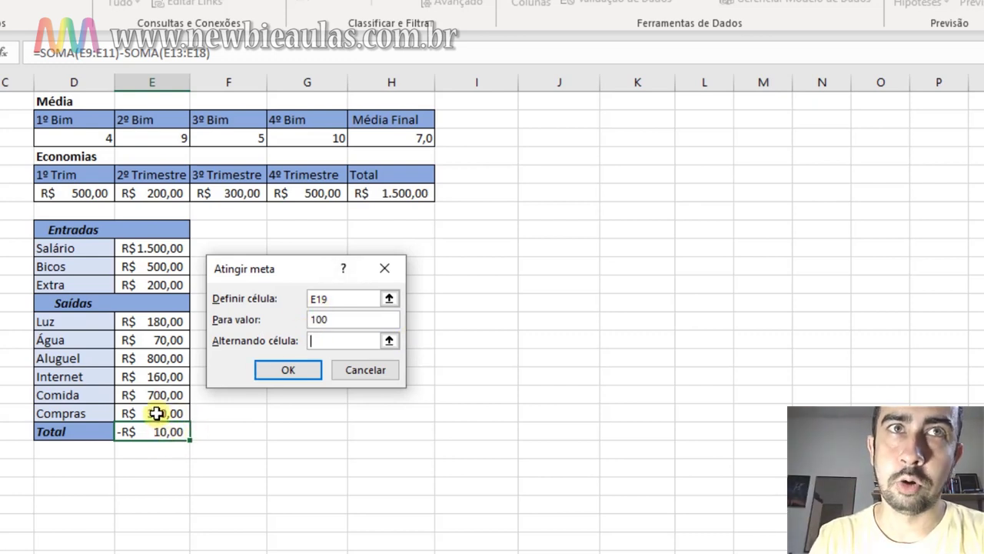
{"action": "left_click", "coordinate": [156, 413]}
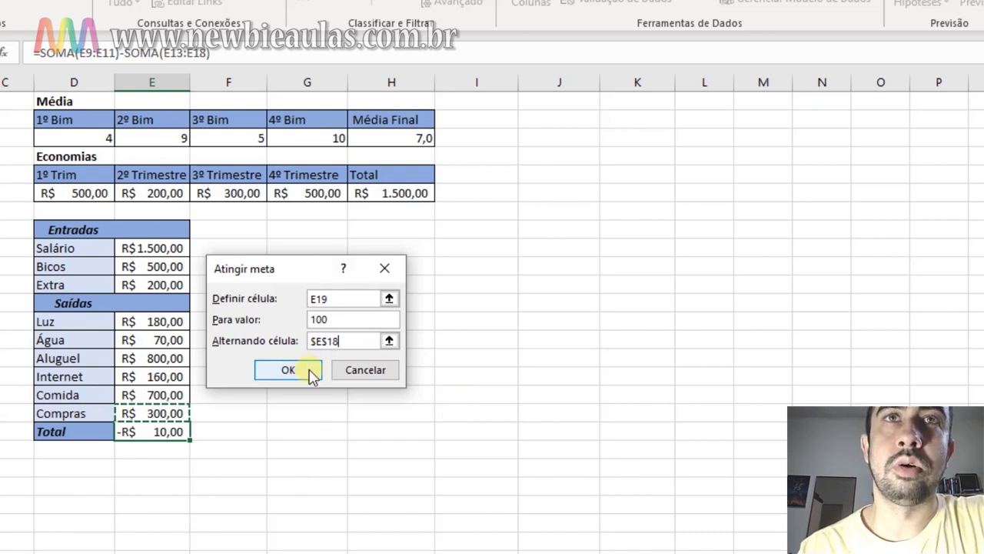
{"action": "left_click", "coordinate": [311, 375]}
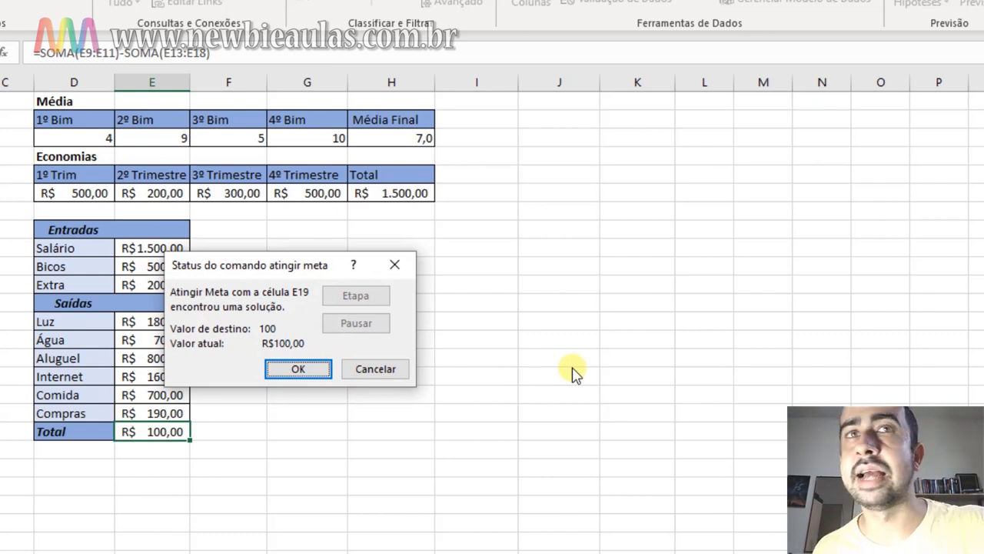
Accept the Goal Seek result with Total at R$ 100,00 and review the income amounts
{"action": "left_click", "coordinate": [284, 368]}
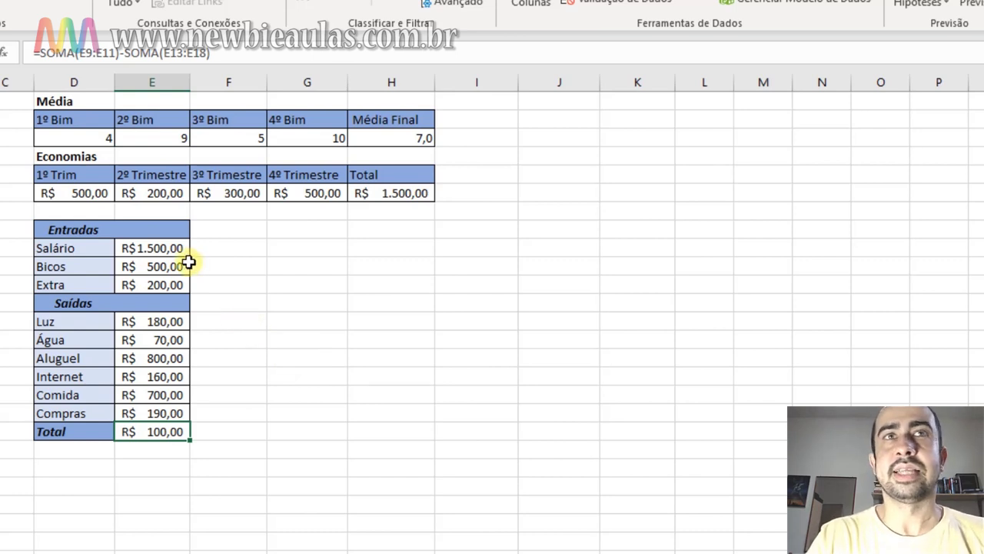
{"action": "left_click_drag", "start_coordinate": [168, 241], "coordinate": [169, 283]}
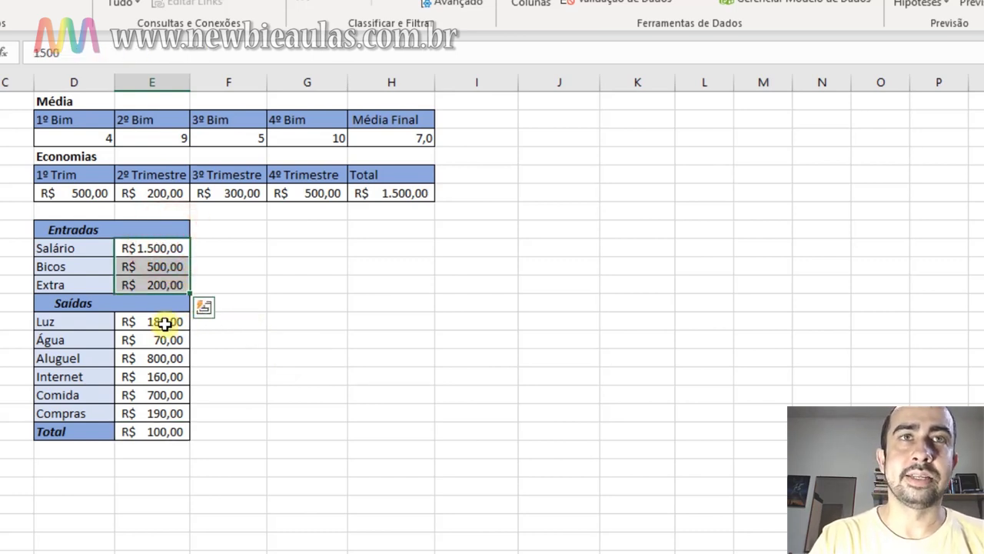
{"action": "left_click_drag", "start_coordinate": [165, 323], "coordinate": [165, 413]}
{"action": "left_click", "coordinate": [154, 322]}
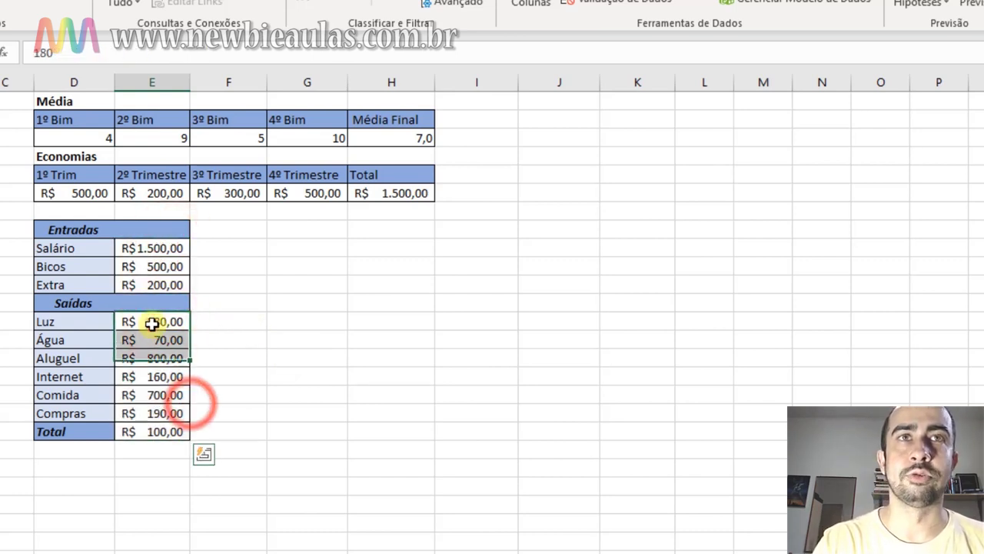
{"action": "left_click_drag", "start_coordinate": [149, 256], "coordinate": [154, 285]}
Review the expense amounts from Aluguel to Compras, showing Compras reduced to R$ 190,00
{"action": "left_click", "coordinate": [169, 358]}
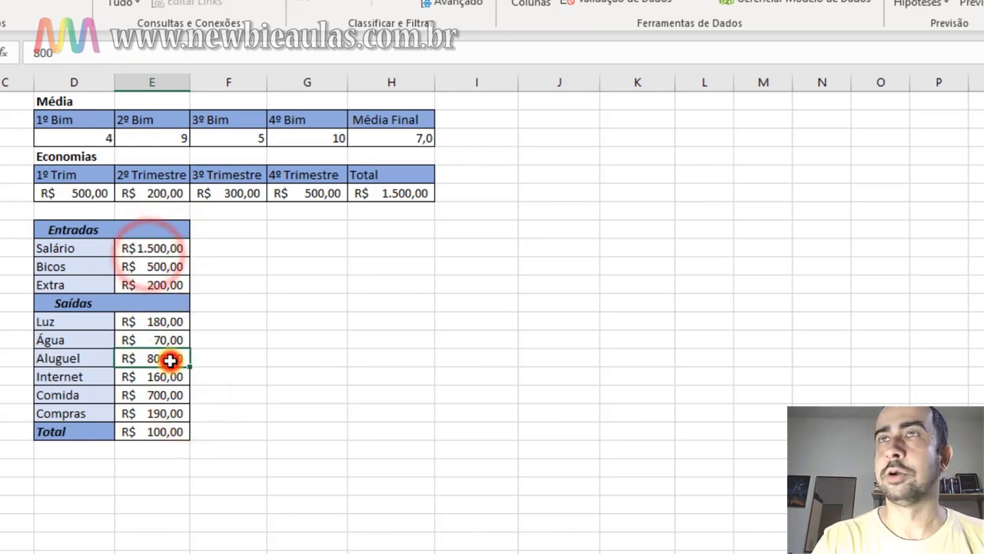
{"action": "left_click", "coordinate": [156, 322]}
{"action": "left_click_drag", "start_coordinate": [150, 356], "coordinate": [149, 410]}
{"action": "left_click", "coordinate": [380, 390]}
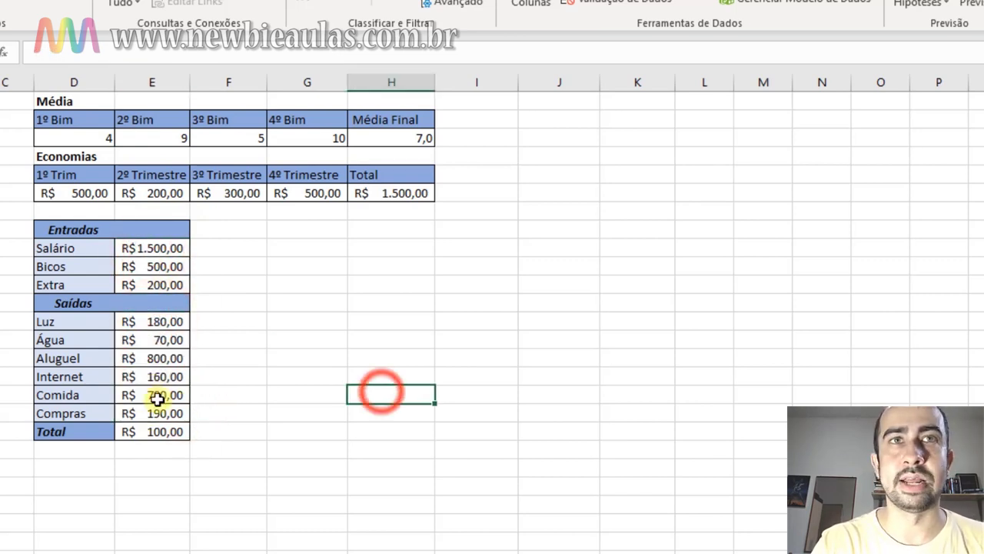
{"action": "left_click_drag", "start_coordinate": [150, 321], "coordinate": [159, 412]}
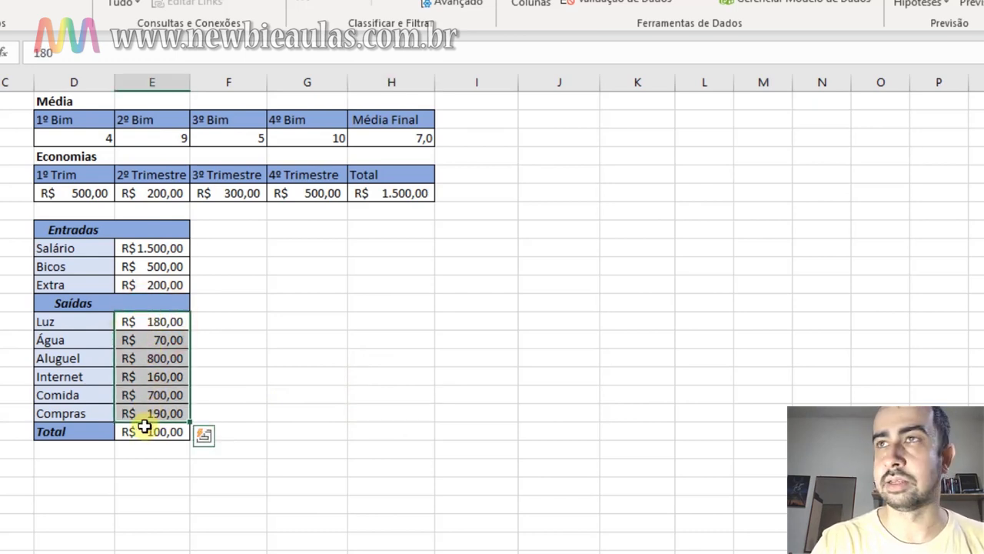
{"action": "left_click", "coordinate": [352, 341]}
{"action": "left_click_drag", "start_coordinate": [163, 321], "coordinate": [170, 409]}
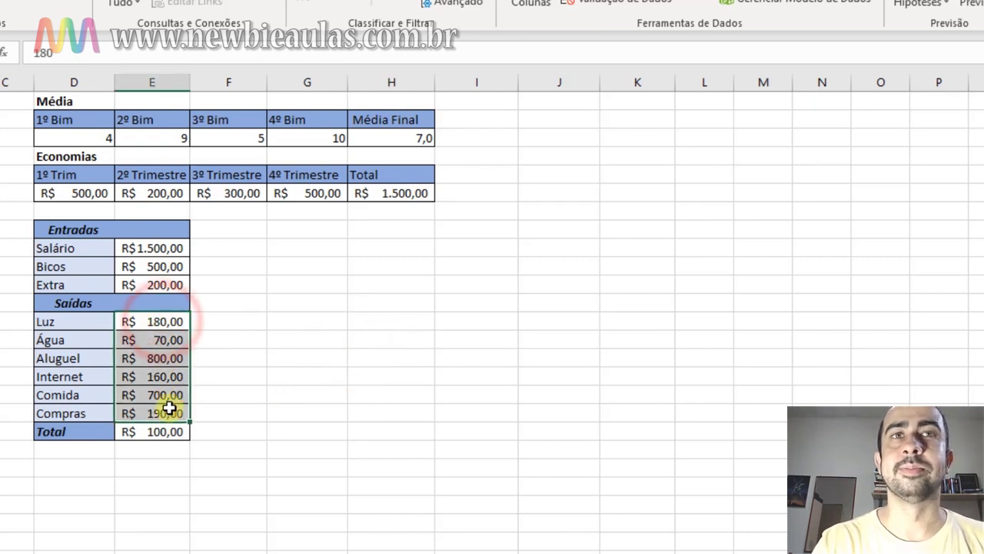
{"action": "left_click", "coordinate": [121, 407]}
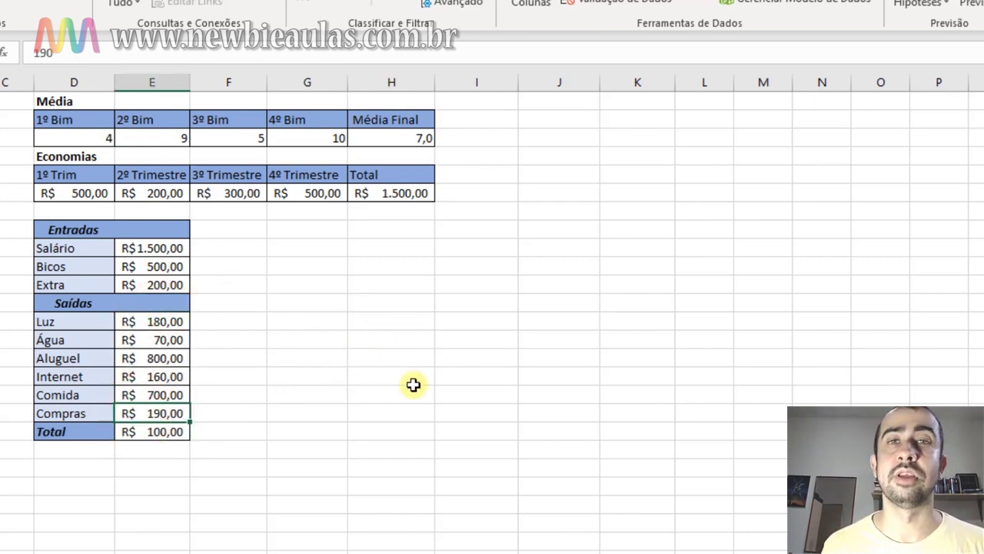